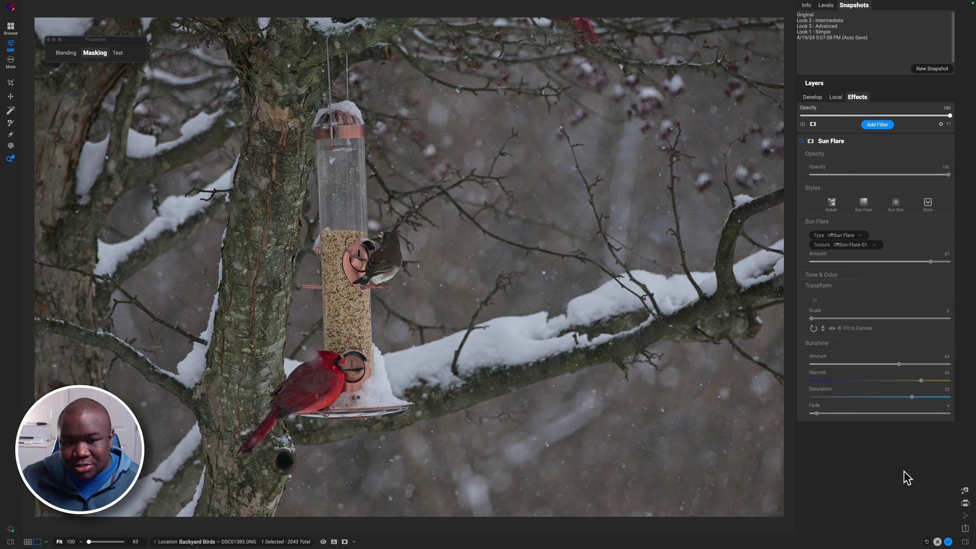
- Compare the bird feeder photo with its preview off and on, and look through the available filters without adding one
key("backslash")
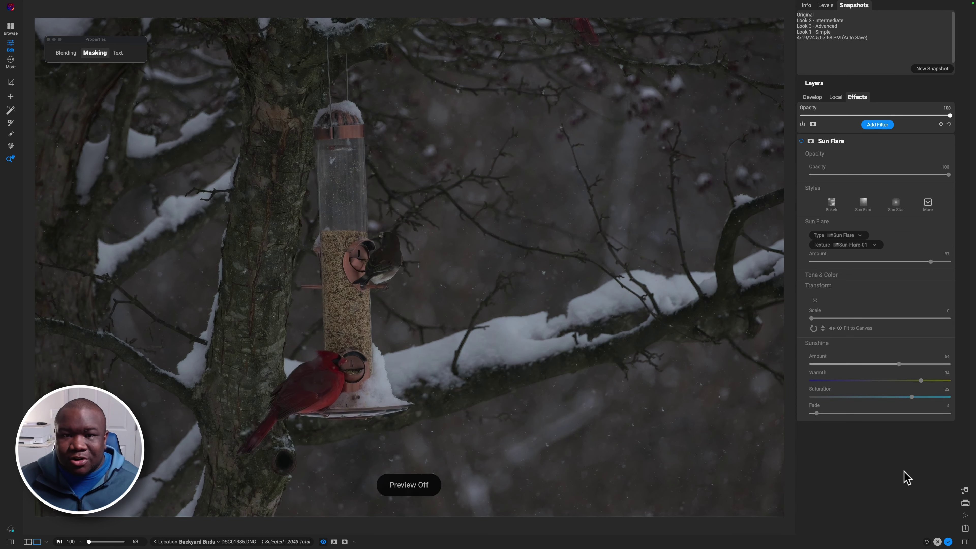
key("backslash")
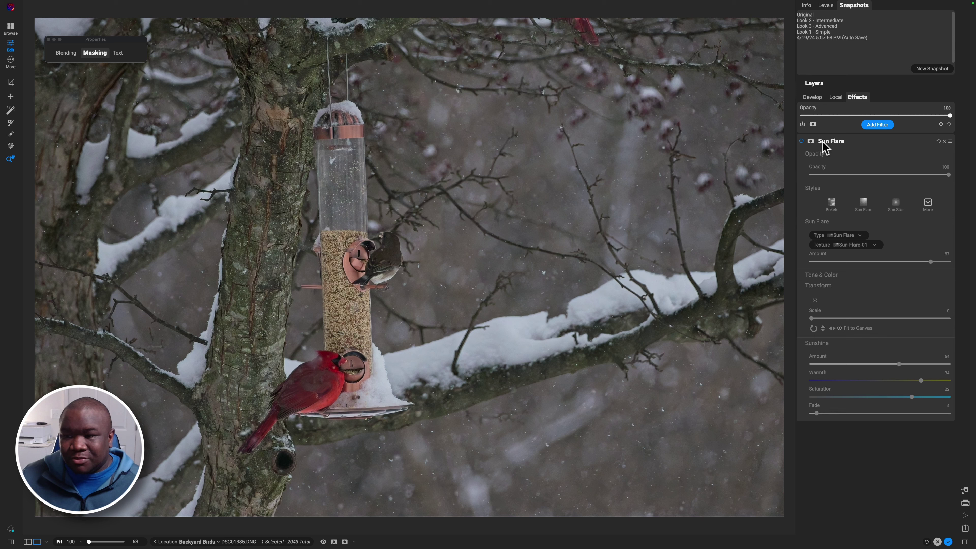
left_click(873, 129)
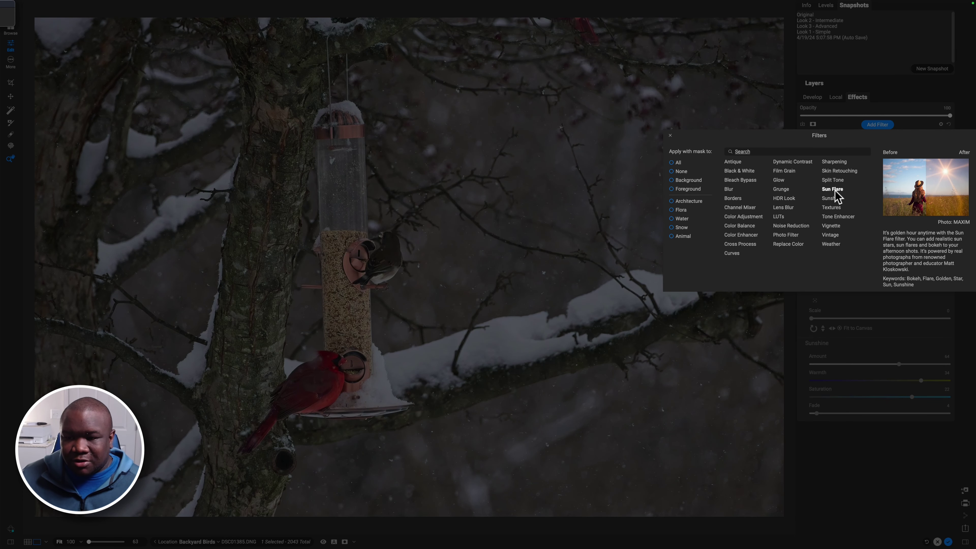
left_click(870, 446)
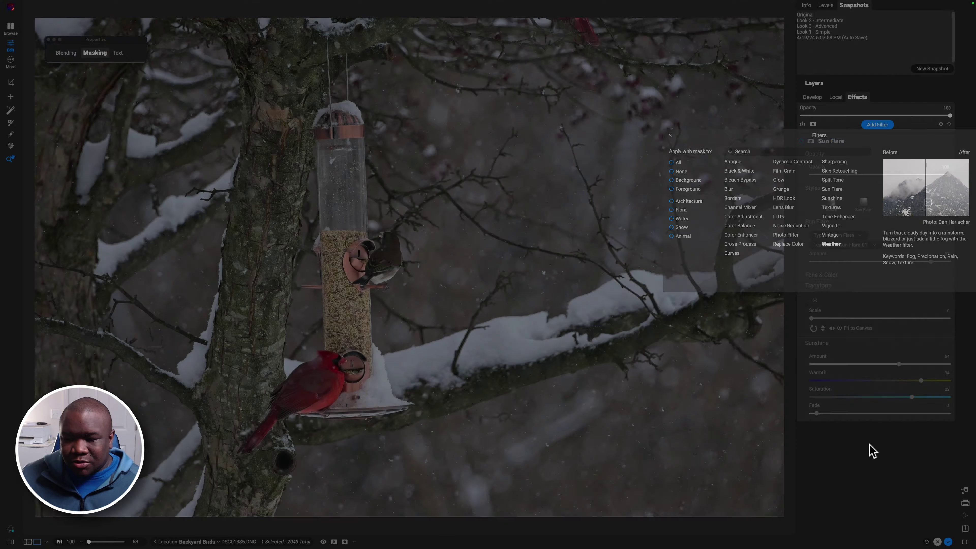
- Enable the Sun Flare filter and collapse its Styles, Opacity and Transform sections
left_click(801, 141)
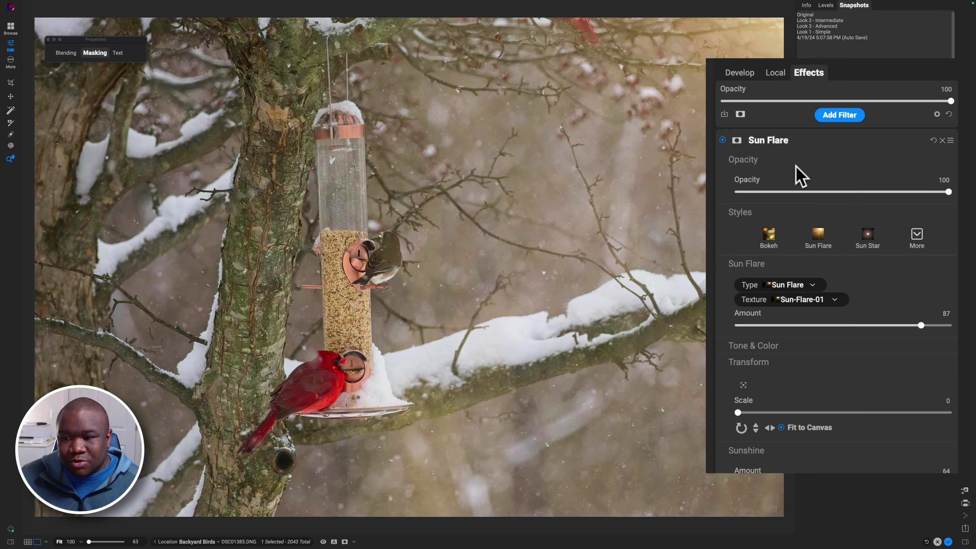
left_click(763, 213)
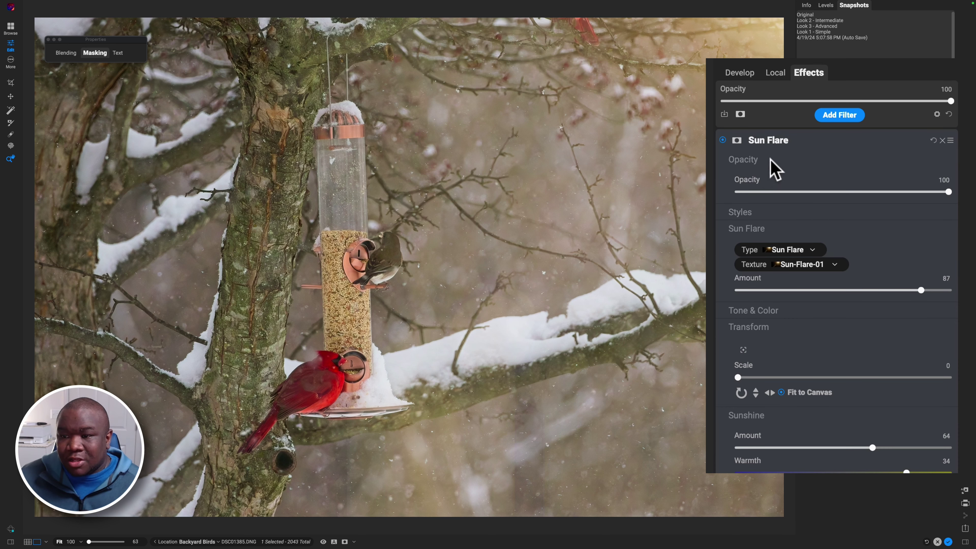
left_click(769, 163)
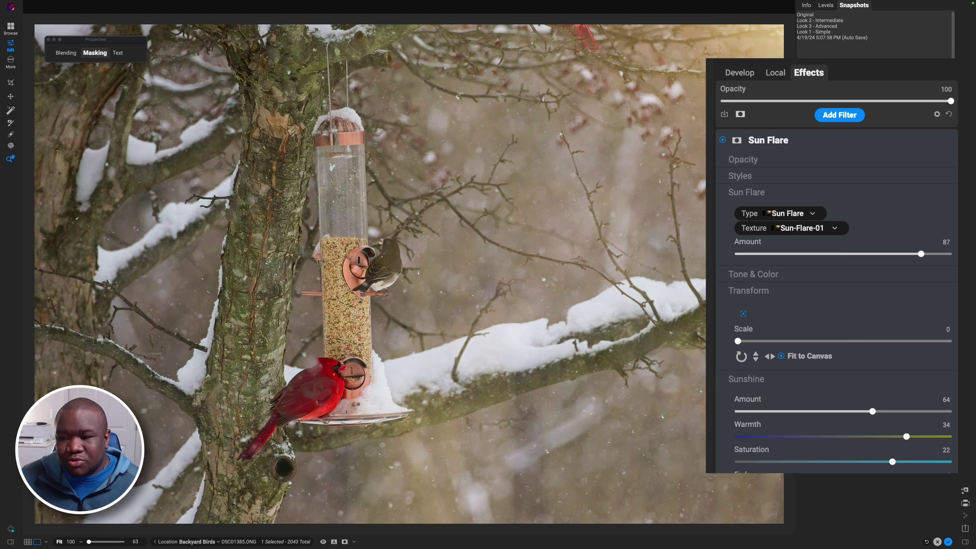
left_click(749, 314)
left_click(770, 314)
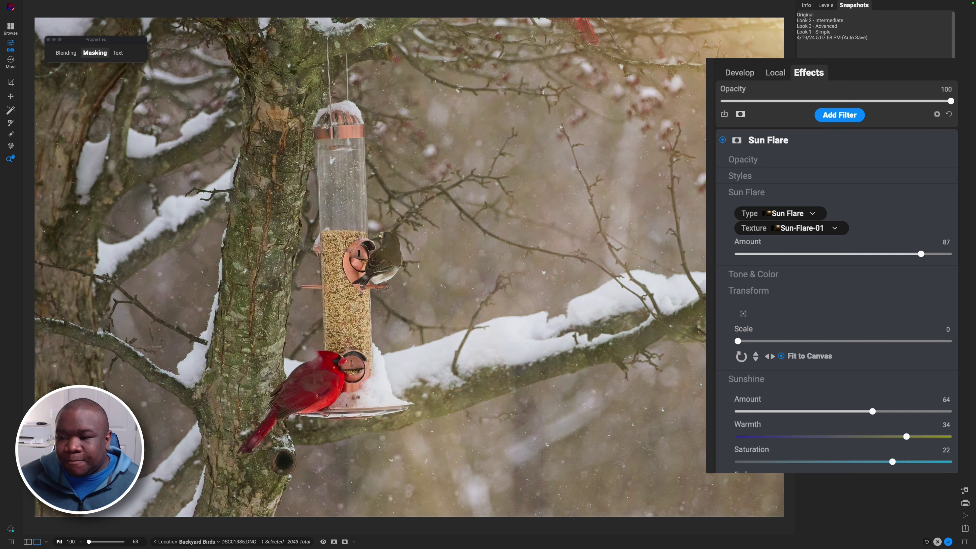
left_click(750, 291)
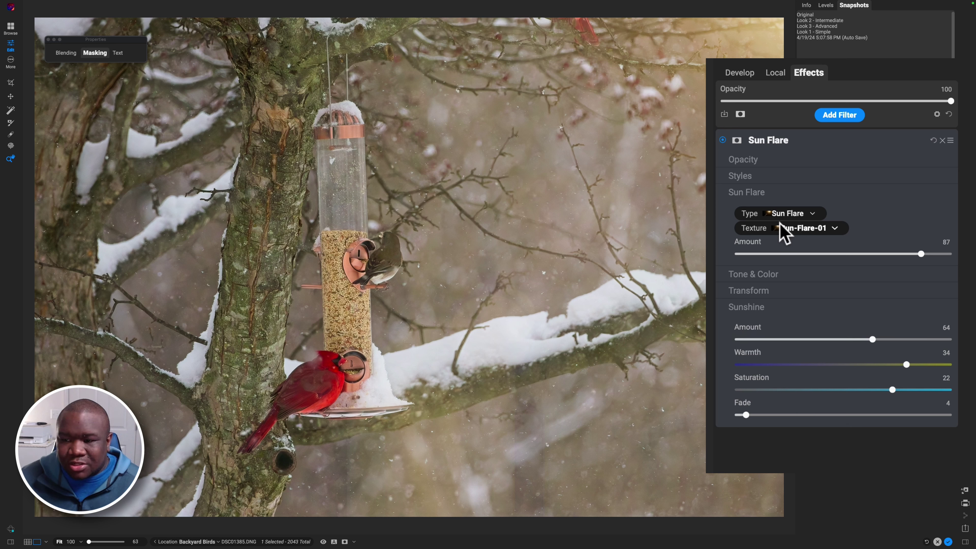
- Look through the Sun Flare filter's type and texture options, keeping type Sun Flare and texture Sun-Flare-01
left_click(797, 214)
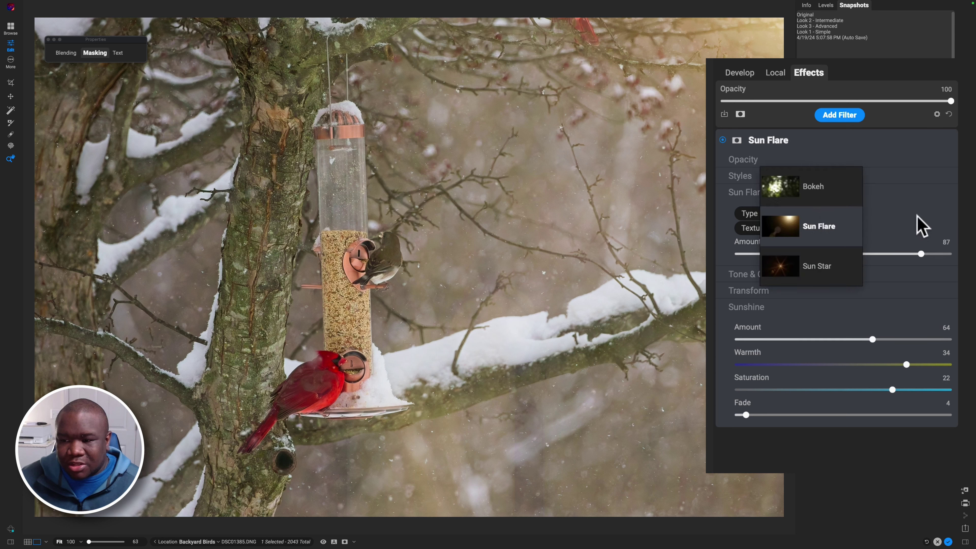
left_click(817, 229)
left_click(813, 228)
left_click(814, 230)
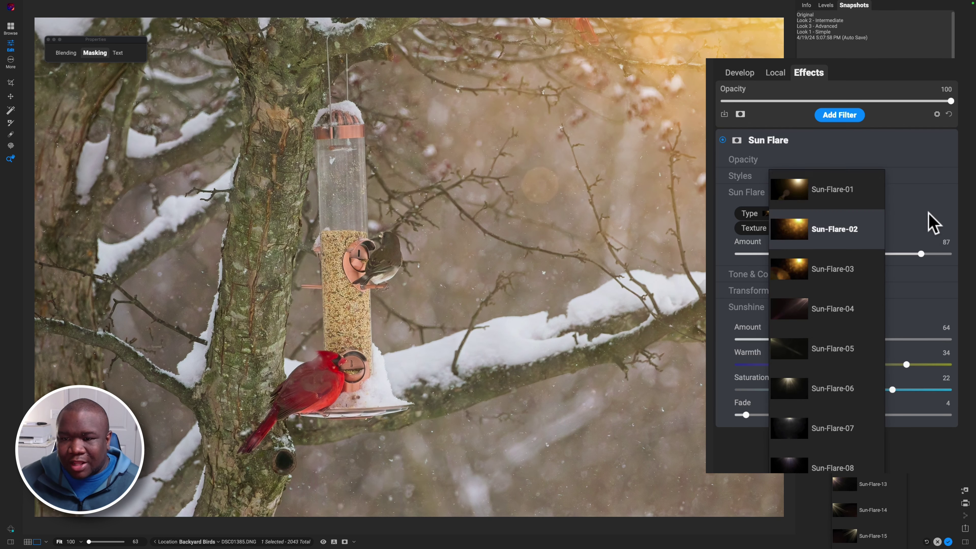
left_click(932, 222)
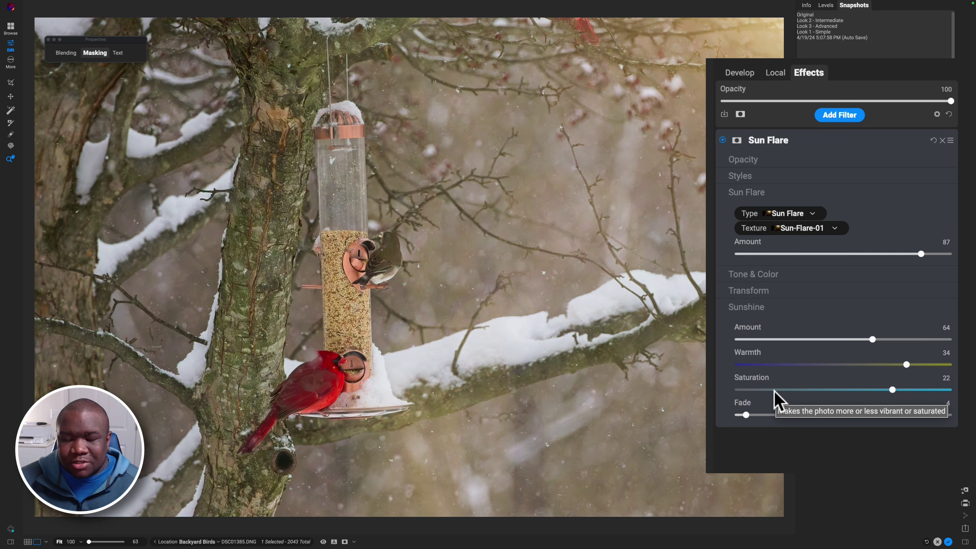
- Compare the photo with the preview off and on, and load the Look 2 - Intermediate snapshot
key("backslash")
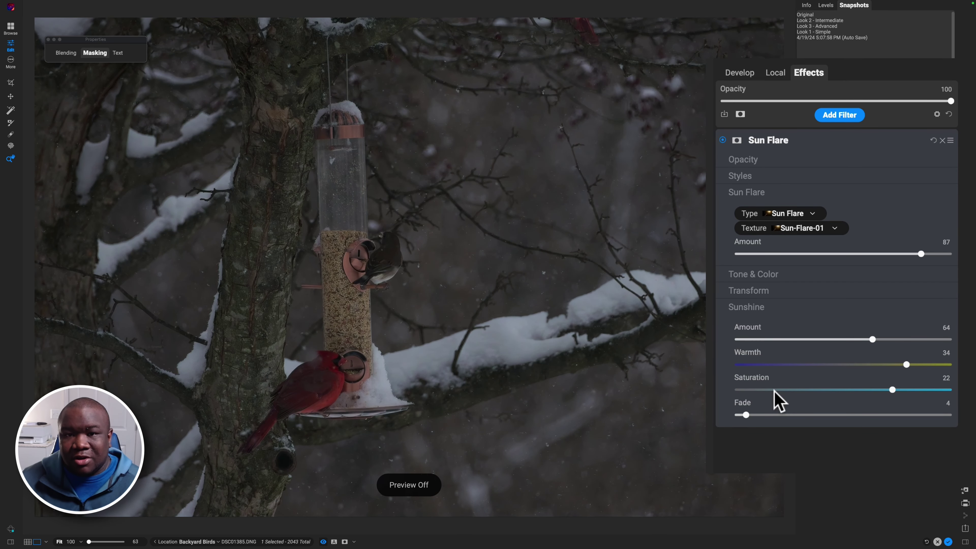
key("backslash")
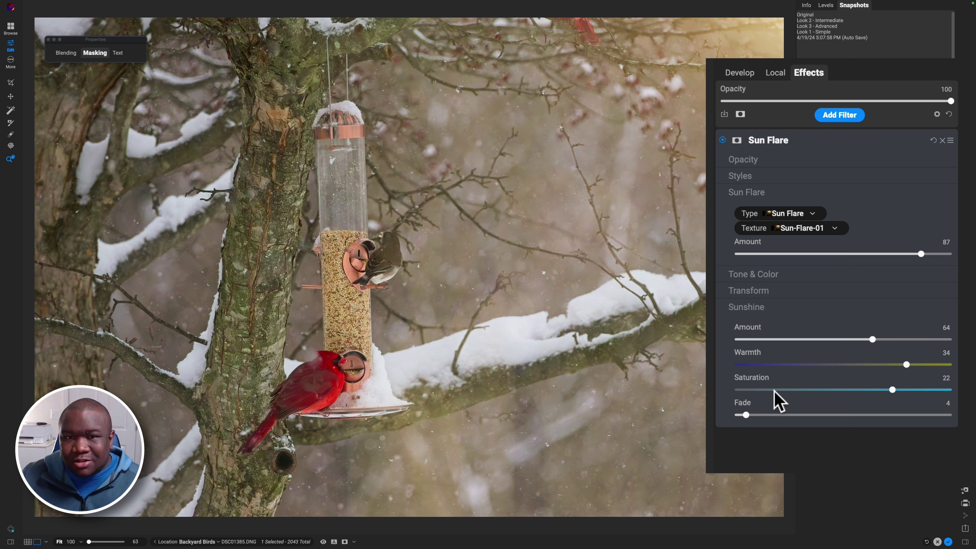
left_click(826, 21)
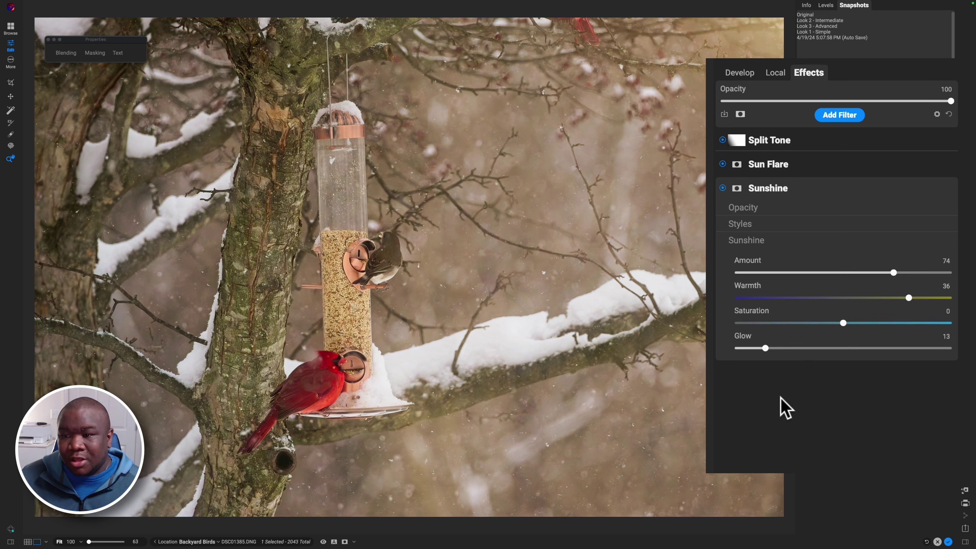
- Turn off the Split Tone and Sun Flare filters to isolate Sunshine, and expand the Sunshine settings
left_click(724, 144)
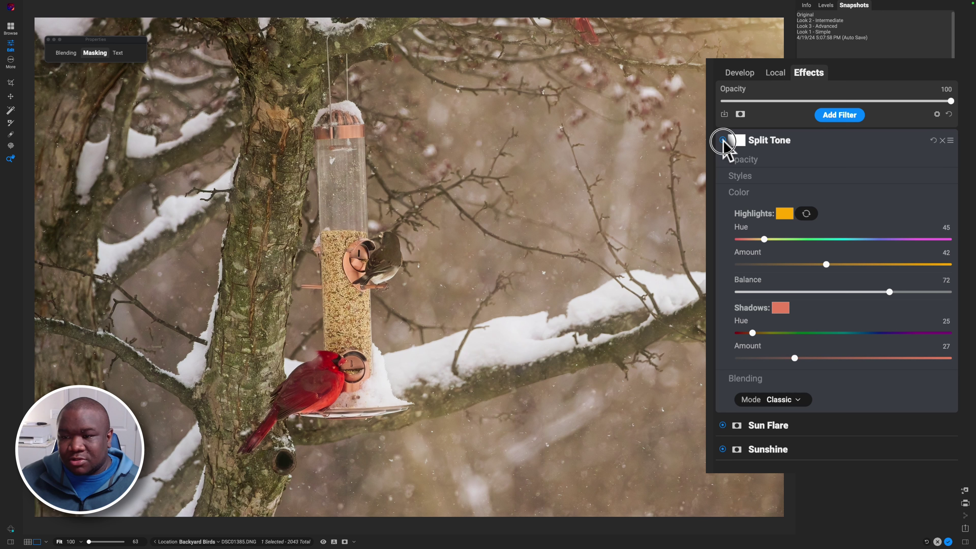
left_click(723, 140)
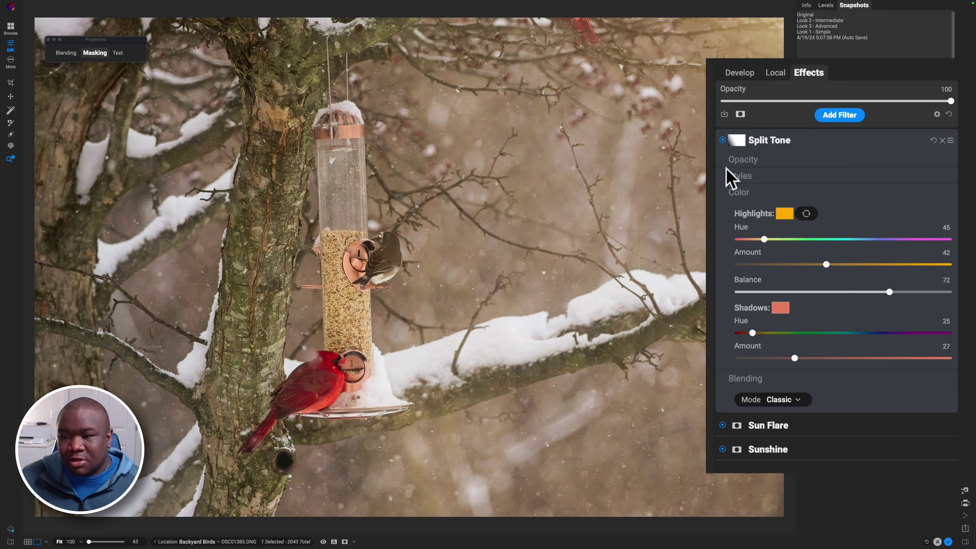
left_click(723, 425)
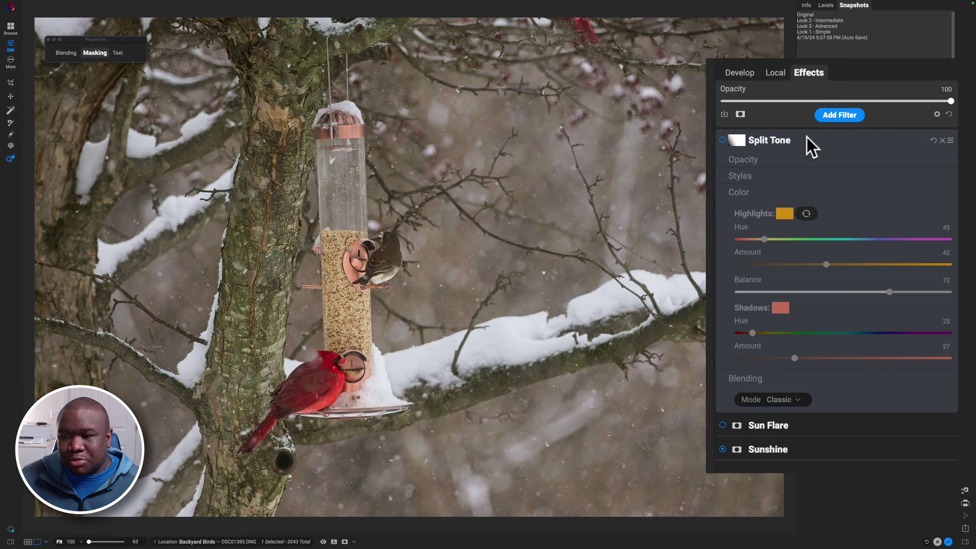
left_click(810, 146)
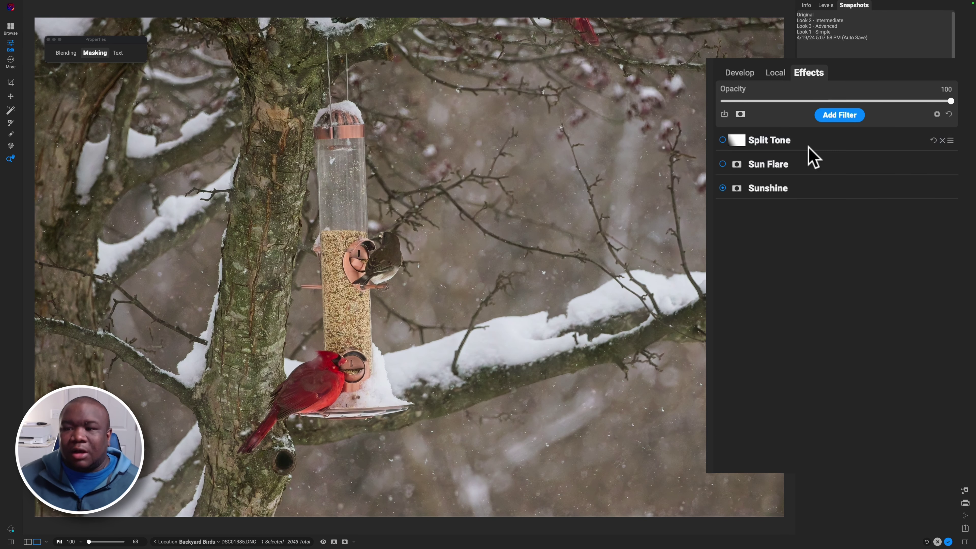
left_click(802, 189)
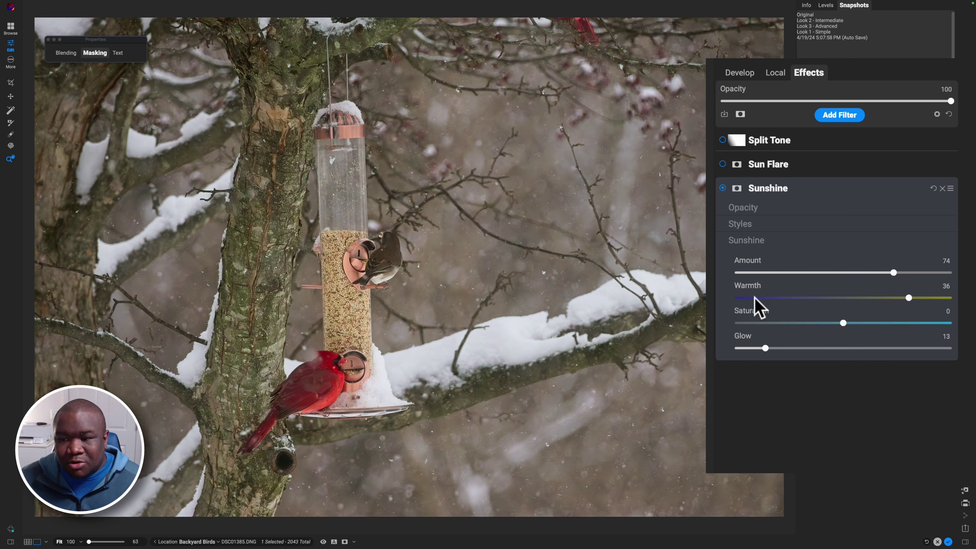
- Set the blend mode to Soft Light with Sunshine active, and turn the Sun Flare and Split Tone filters back on
left_click(94, 53)
left_click(66, 53)
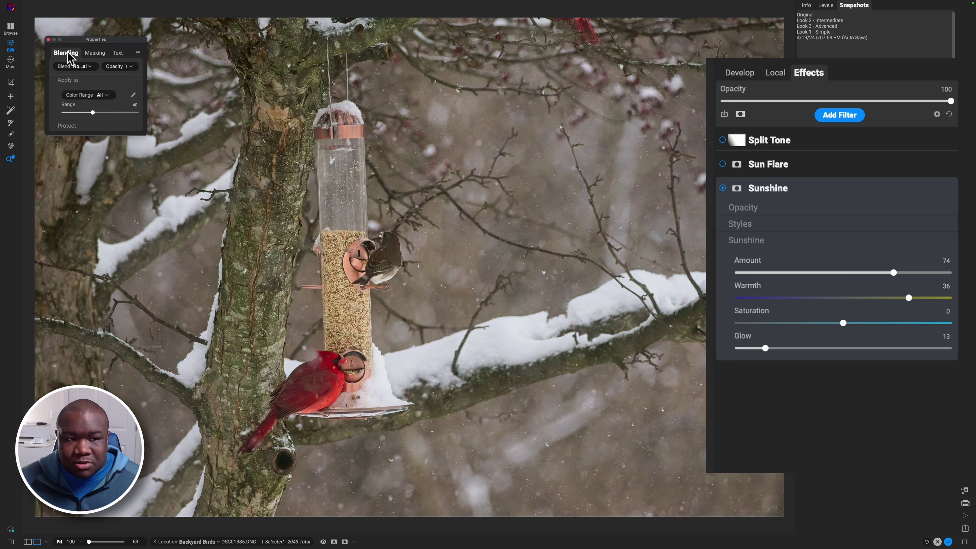
left_click(80, 67)
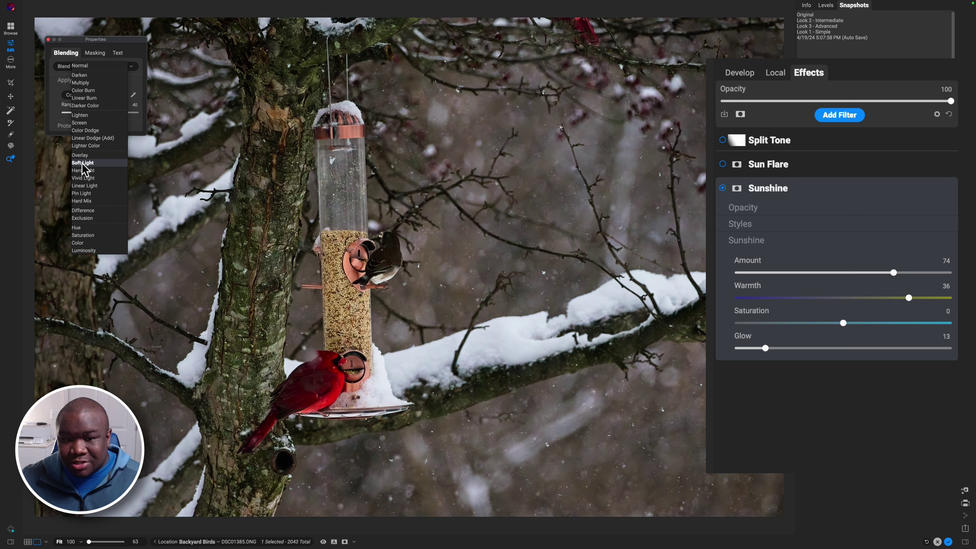
left_click(82, 164)
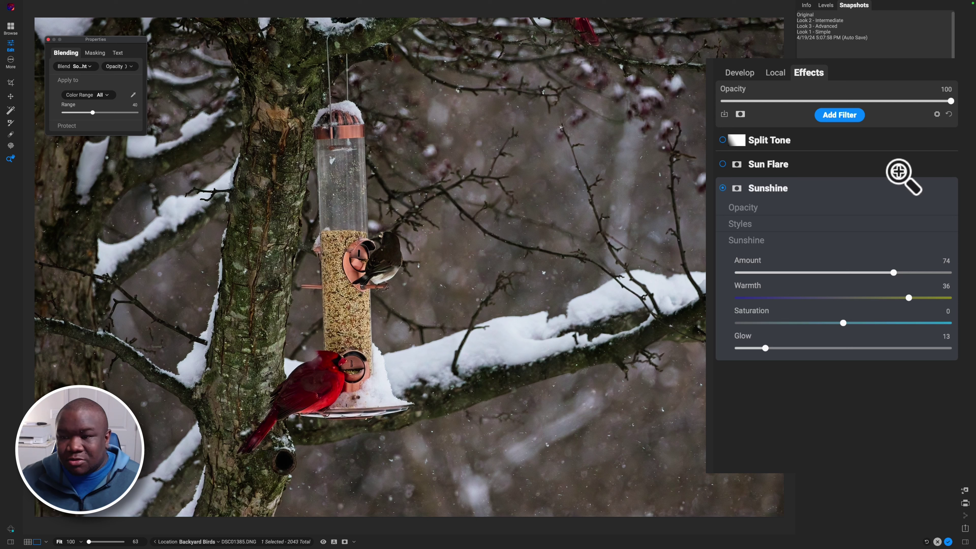
left_click(723, 164)
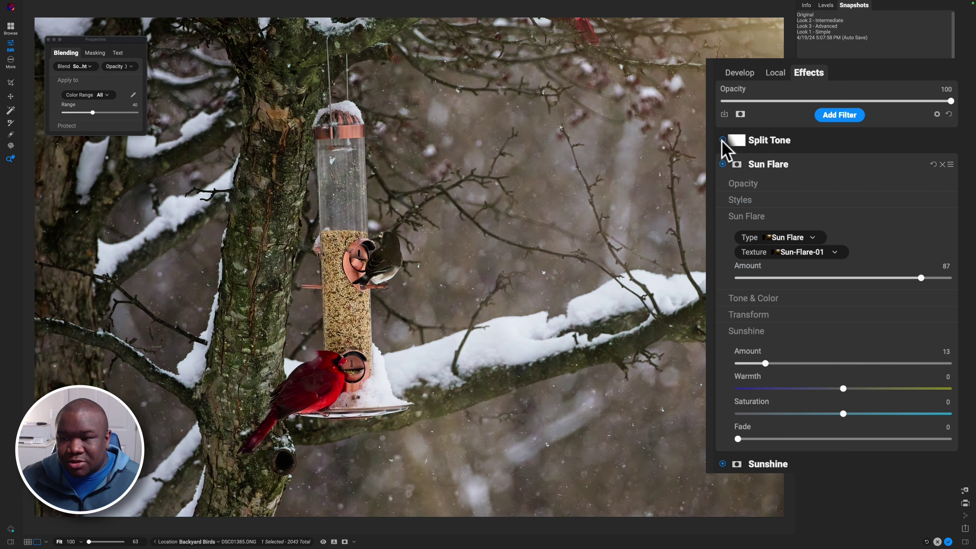
left_click(722, 141)
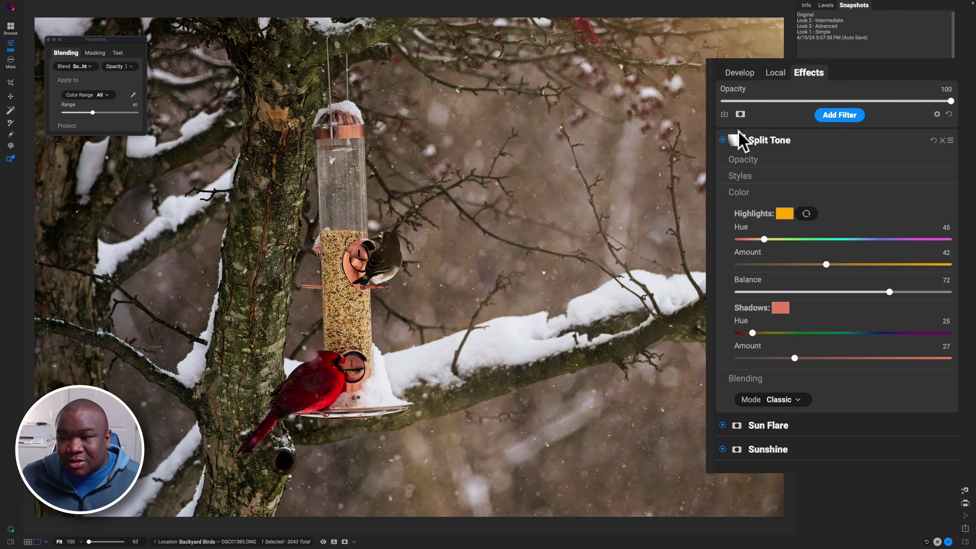
- Try to switch the blend mode from Soft Light to Normal
left_click(88, 66)
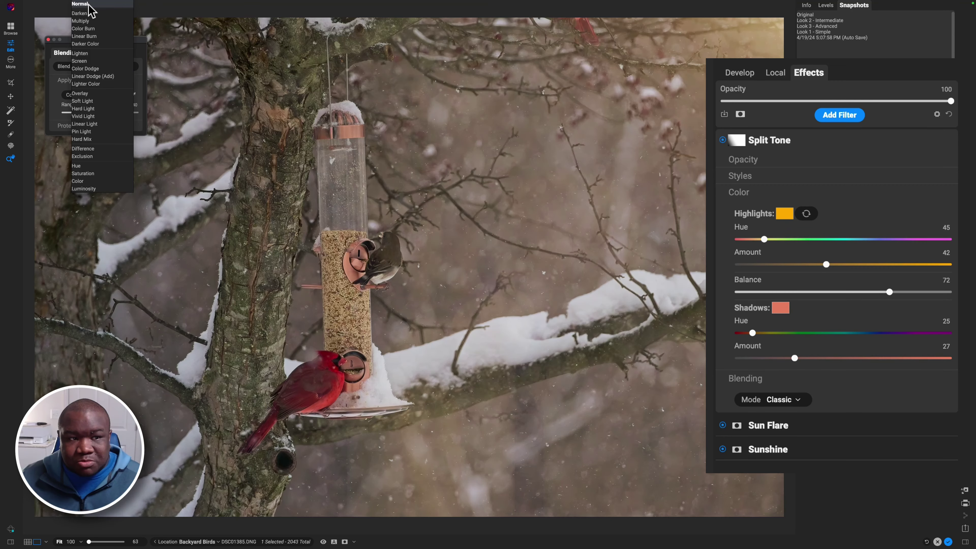
left_click(88, 4)
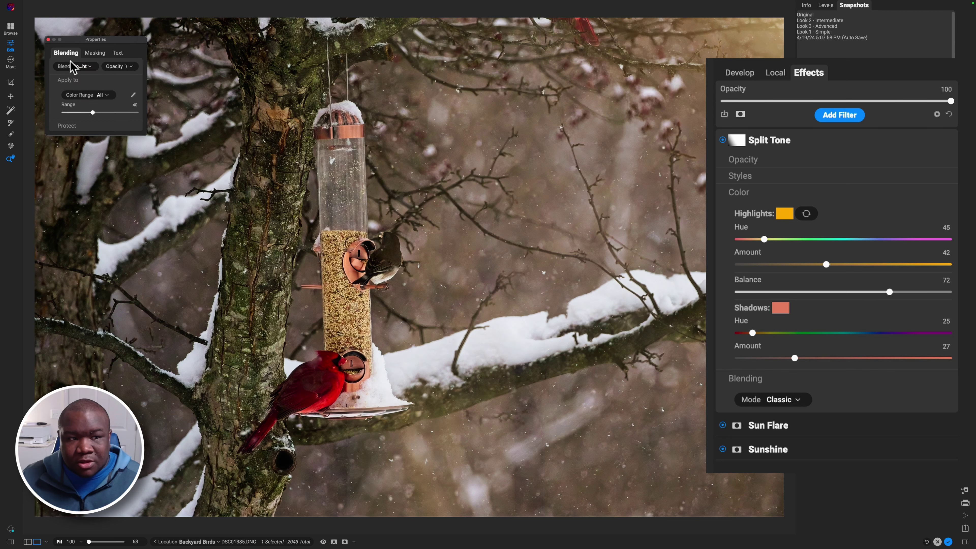
left_click(78, 67)
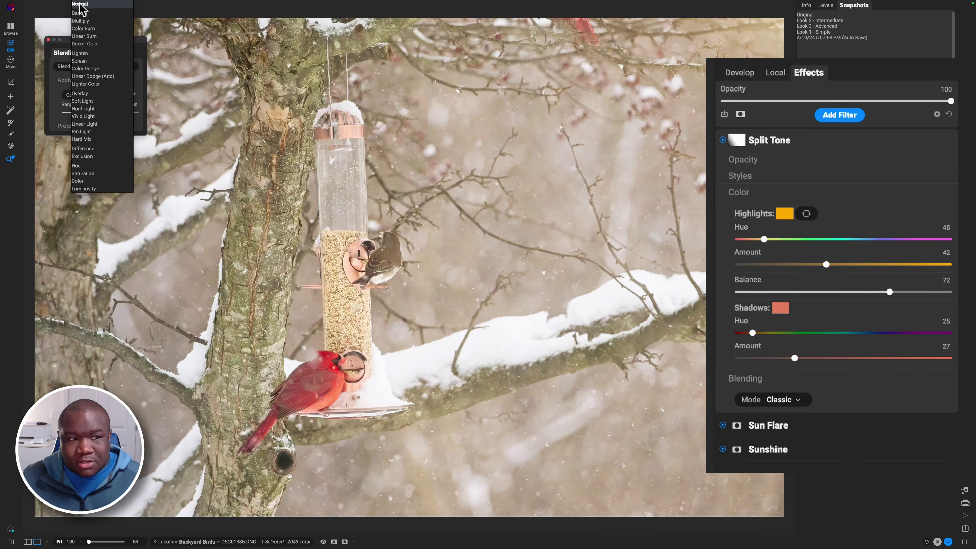
left_click(80, 4)
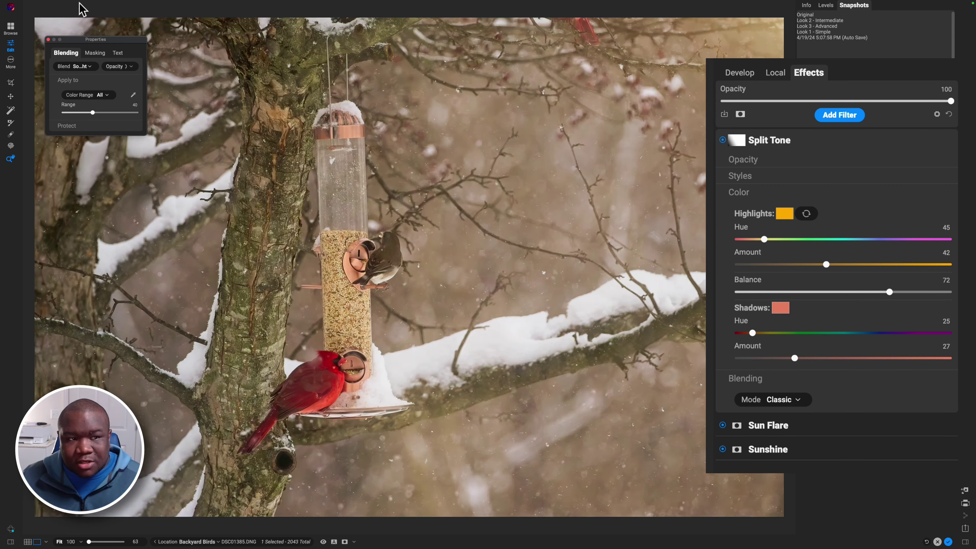
left_click(89, 67)
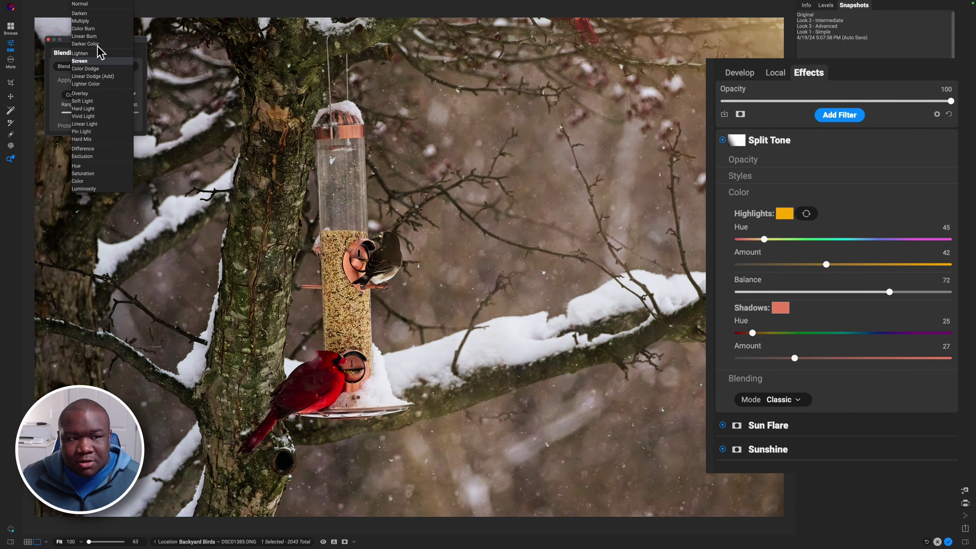
key("Escape")
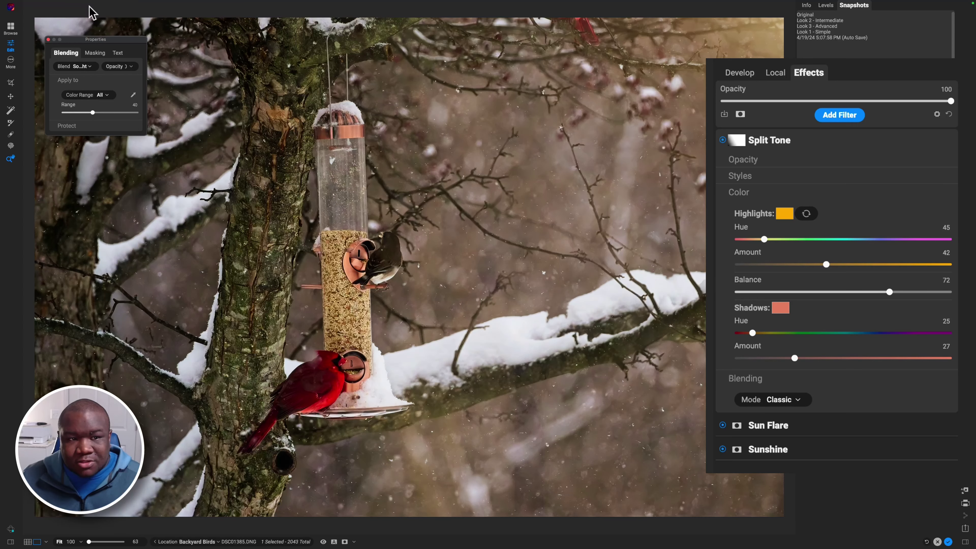
- Reposition the Properties window to make room for its blend list, and set the blend mode to Normal
left_click_drag(97, 39, 107, 136)
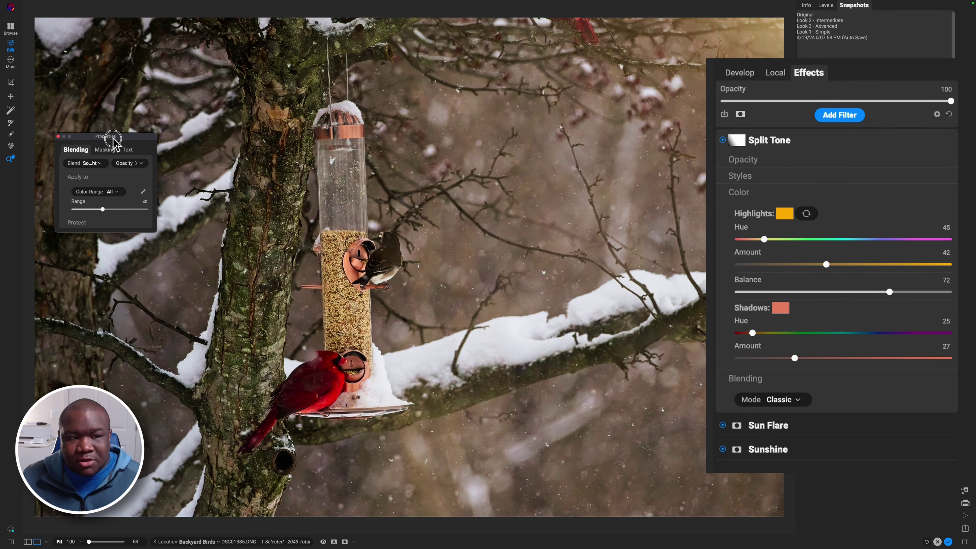
left_click(97, 164)
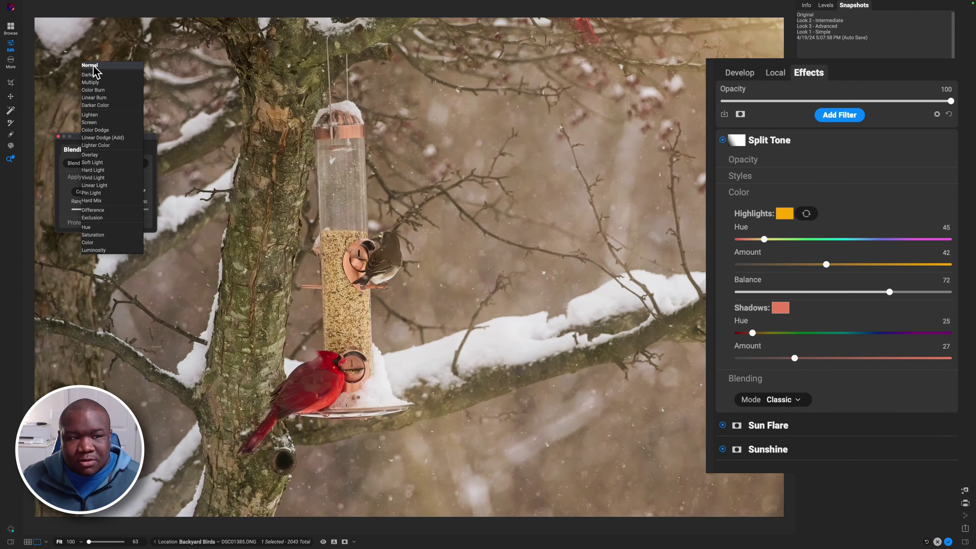
left_click(92, 65)
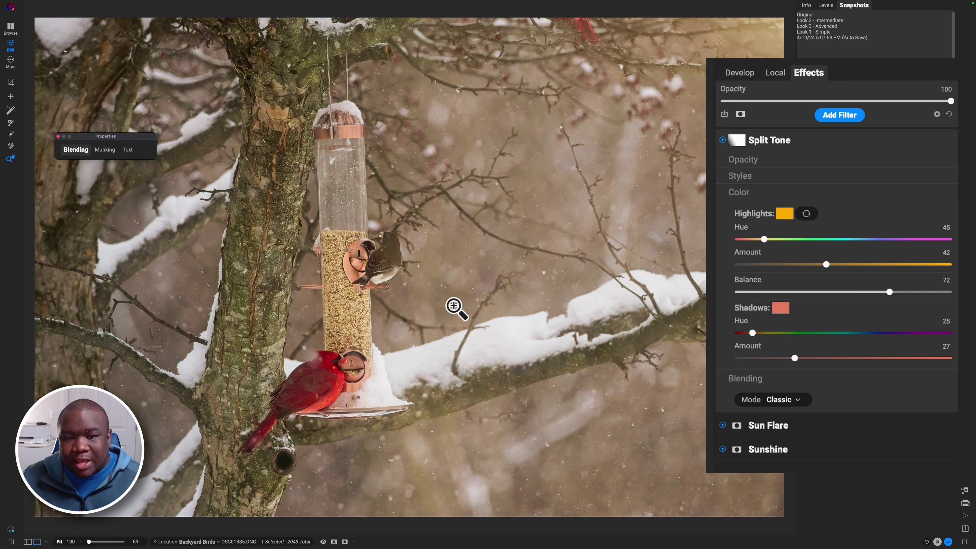
left_click_drag(125, 139, 110, 77)
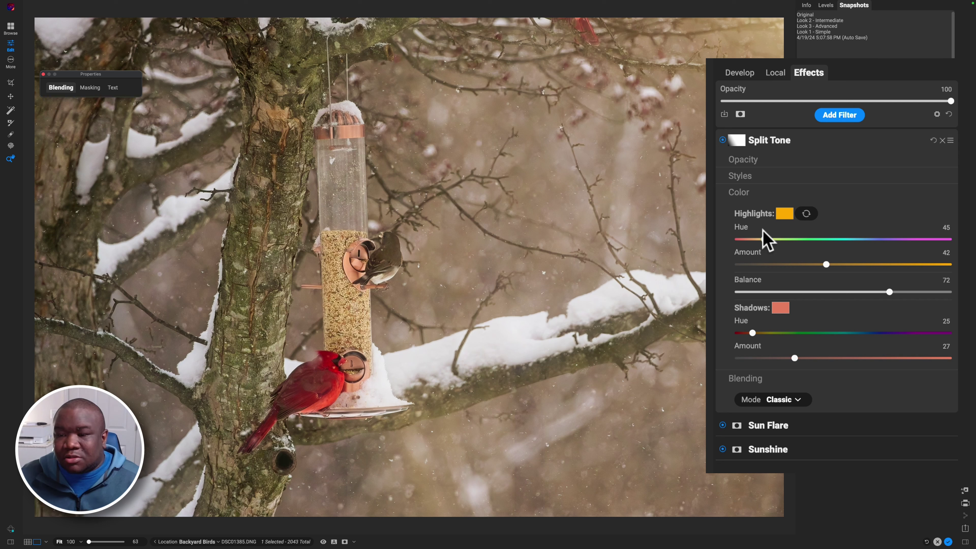
- Turn off the Split Tone and Sun Flare filters to isolate Sunshine, collapse Split Tone and expand the Sun Flare settings
left_click(723, 141)
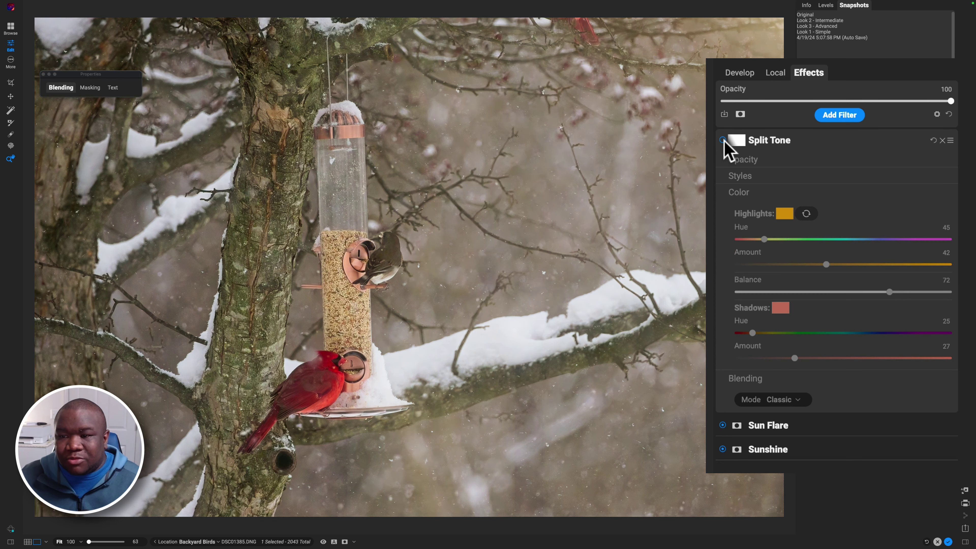
left_click(723, 425)
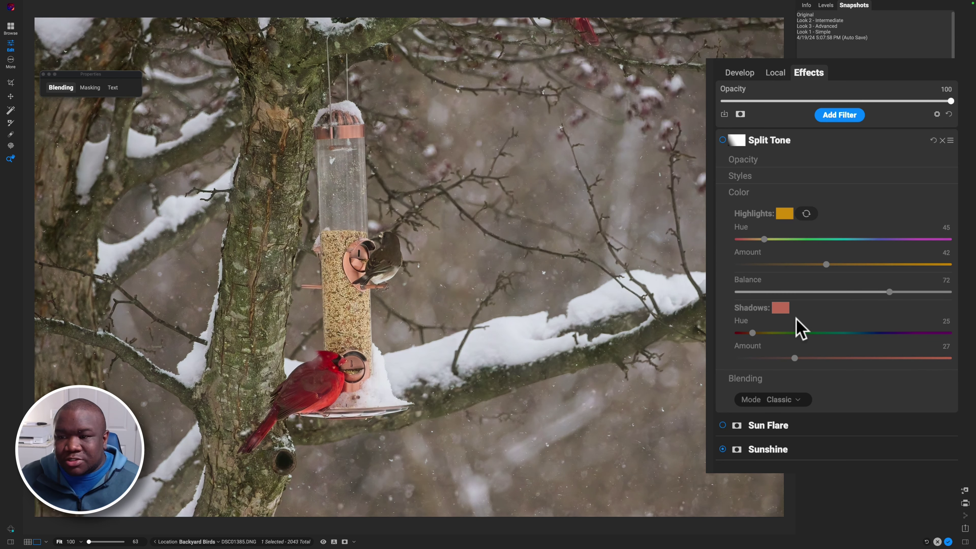
left_click(807, 143)
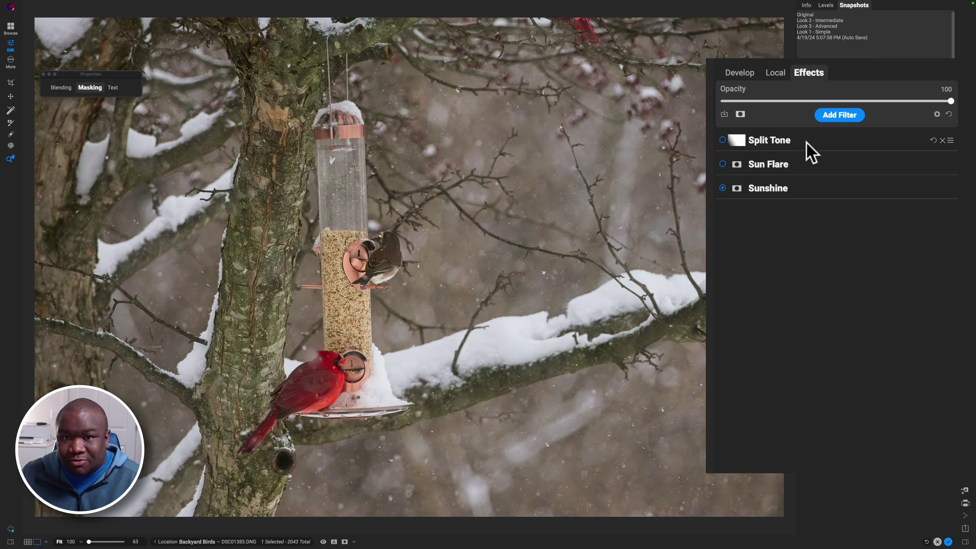
left_click(774, 165)
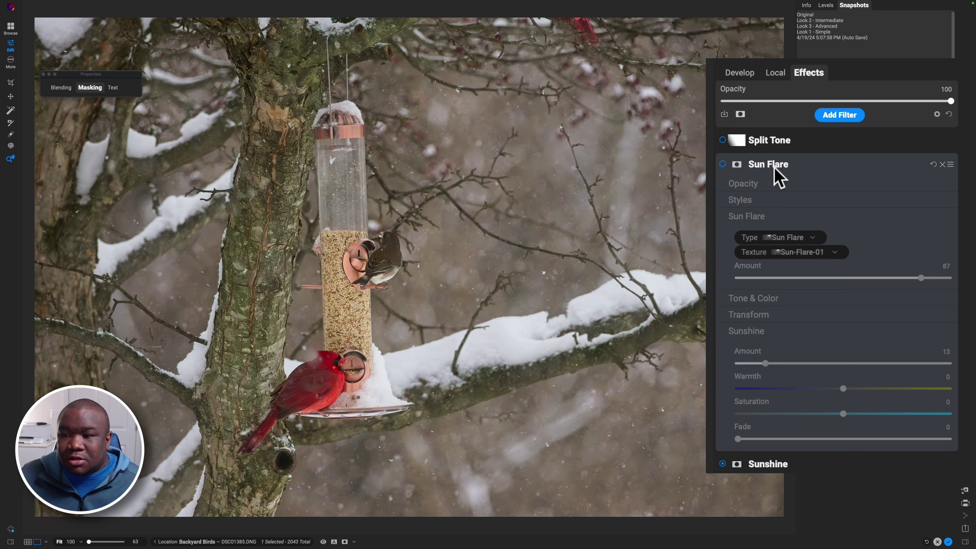
- Toggle the Sun Flare filter to compare its effect, leave it on and collapse its settings
left_click(723, 165)
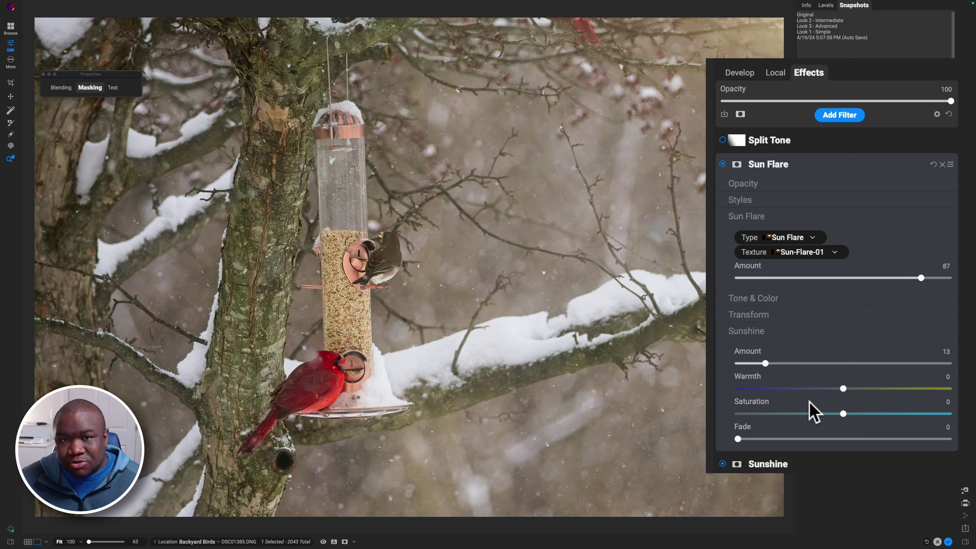
left_click(723, 164)
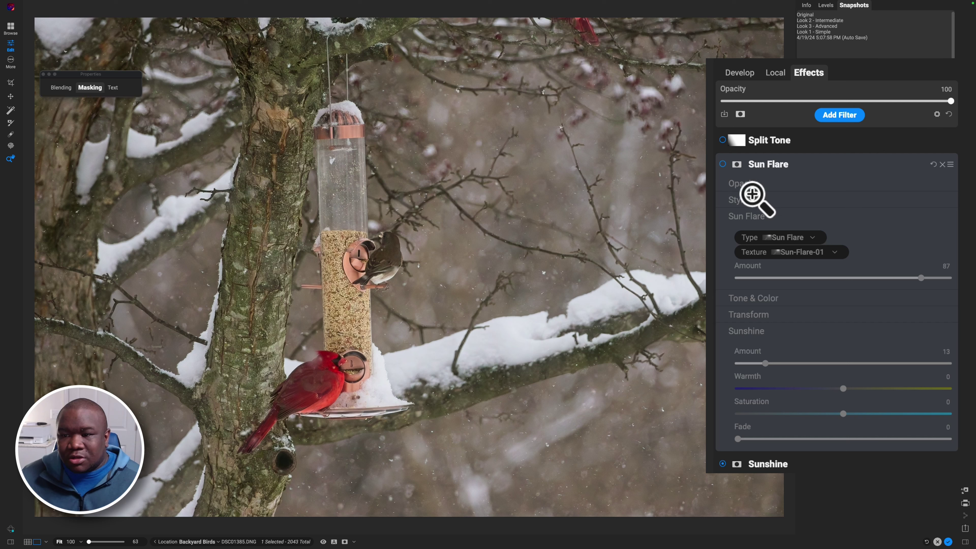
left_click(723, 165)
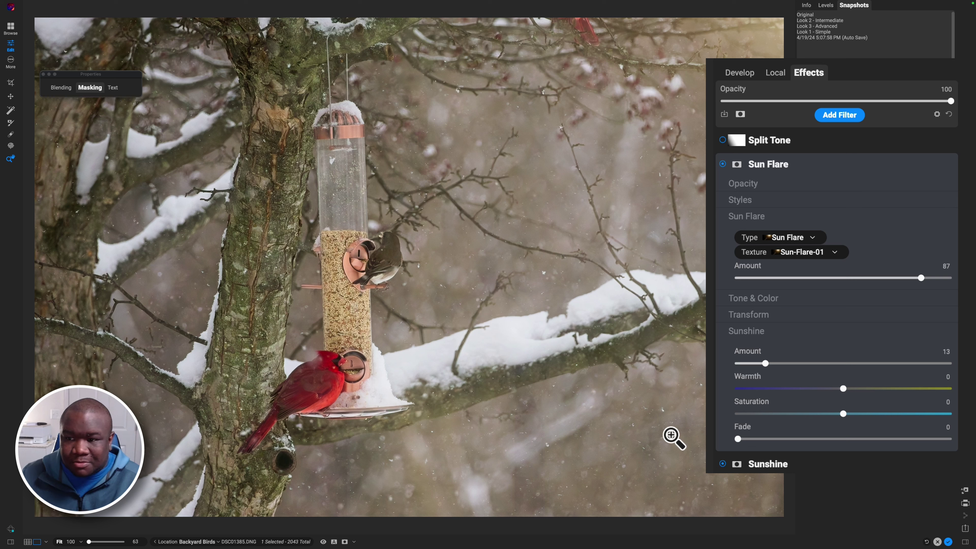
left_click(804, 165)
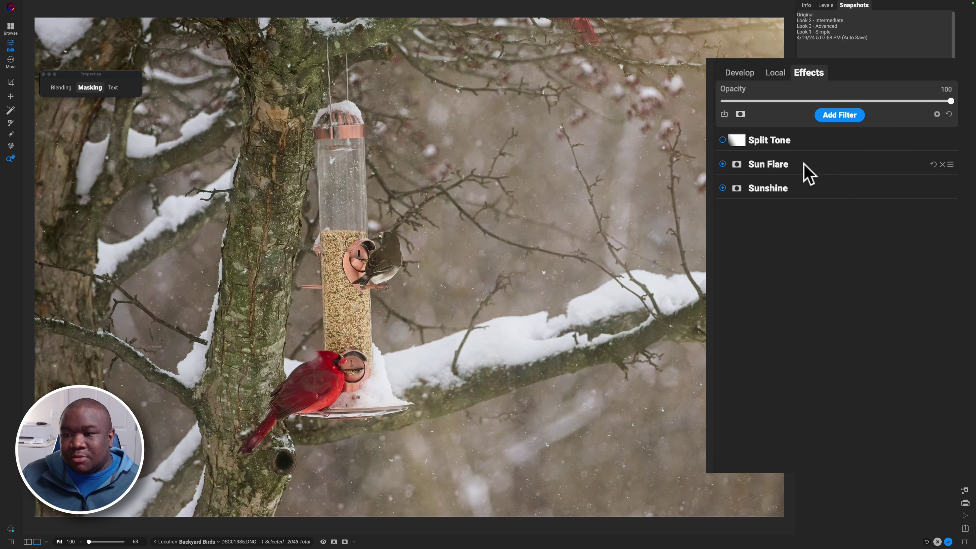
- Turn the Split Tone filter back on and inspect its Highlights and Shadows colors in the color picker
left_click(724, 142)
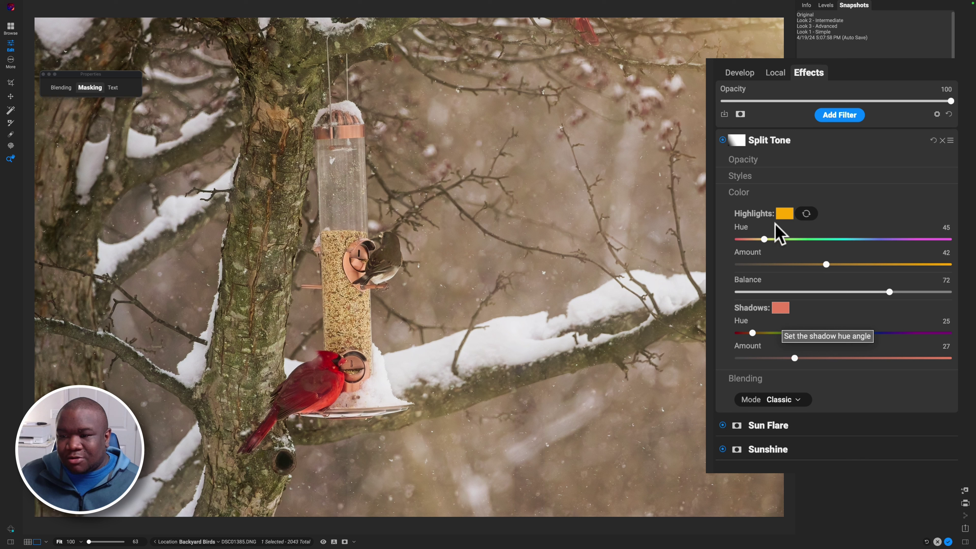
left_click(784, 215)
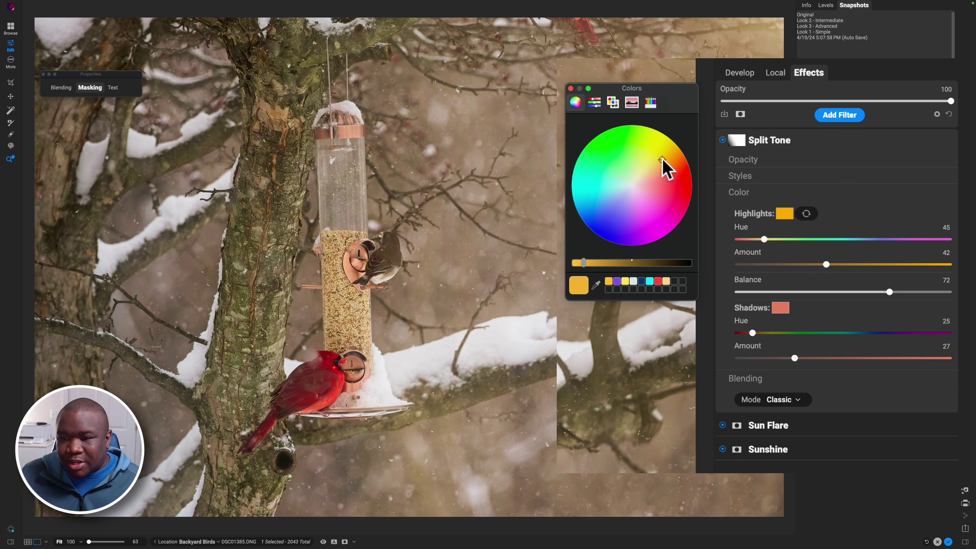
left_click(780, 309)
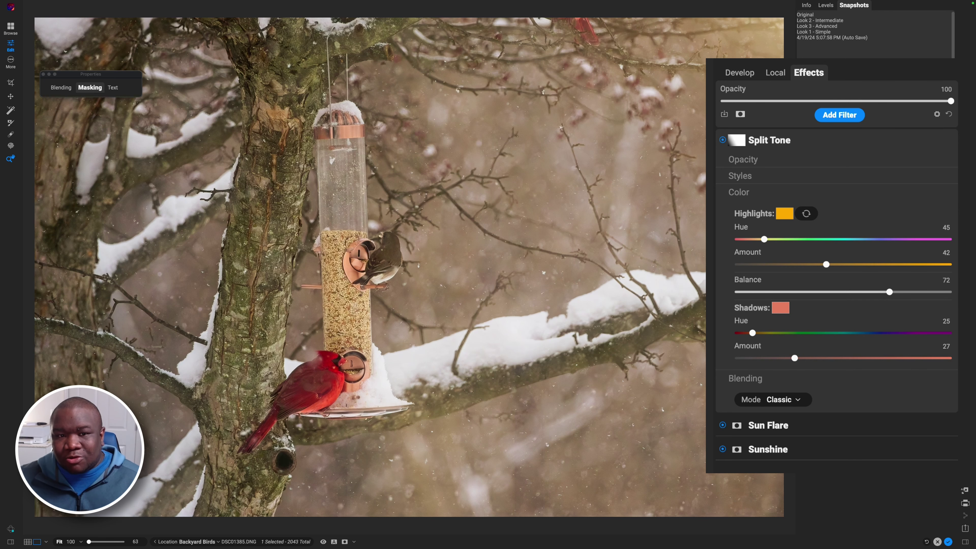
- Compare the photo with the preview turned off, and restore the edited view
key("super+p")
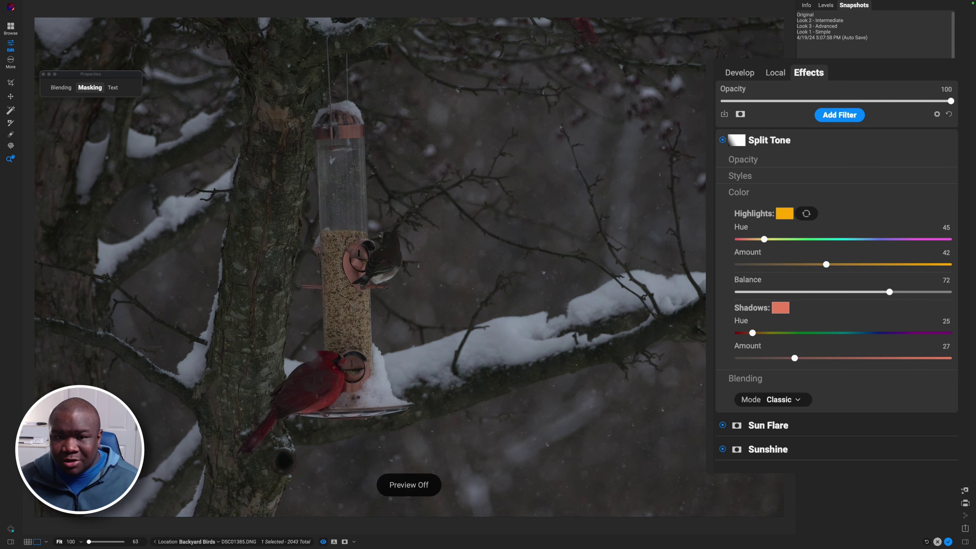
key("backslash")
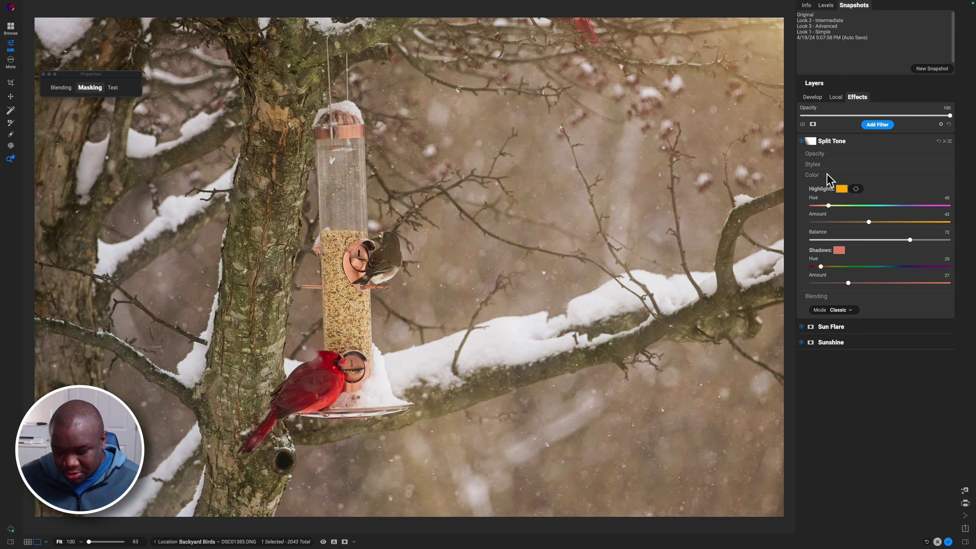
- Collapse the Split Tone settings and display that filter's gradient mask over the photo
key("super+m")
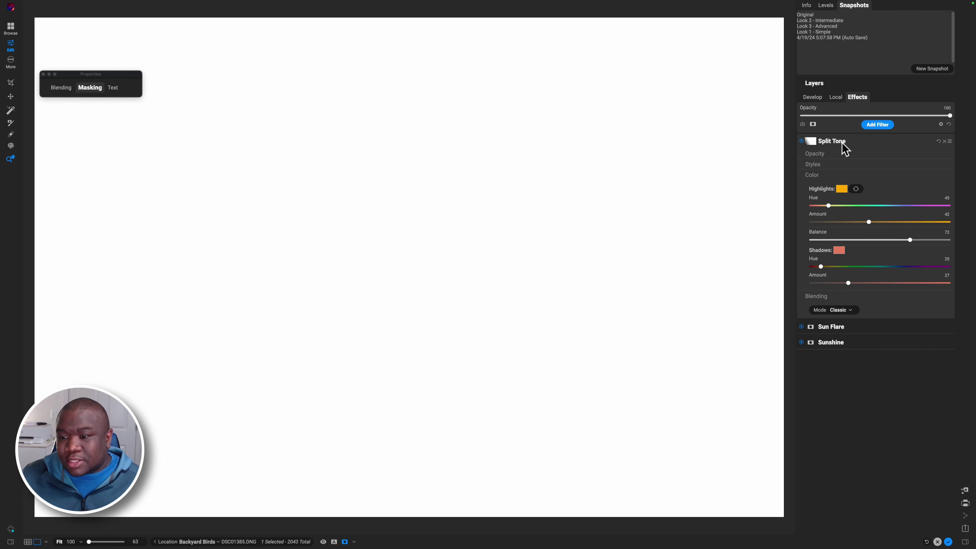
key("super+m")
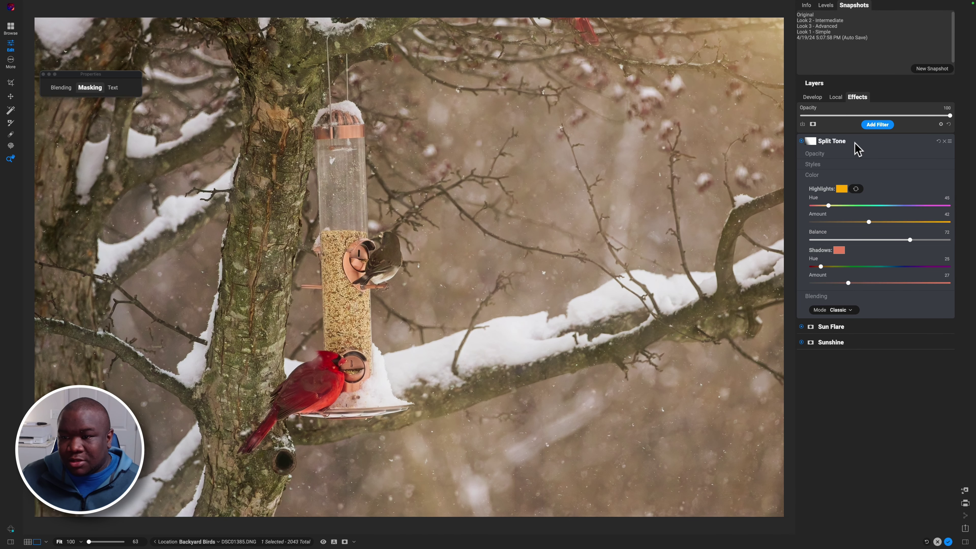
left_click(854, 143)
key("super+m")
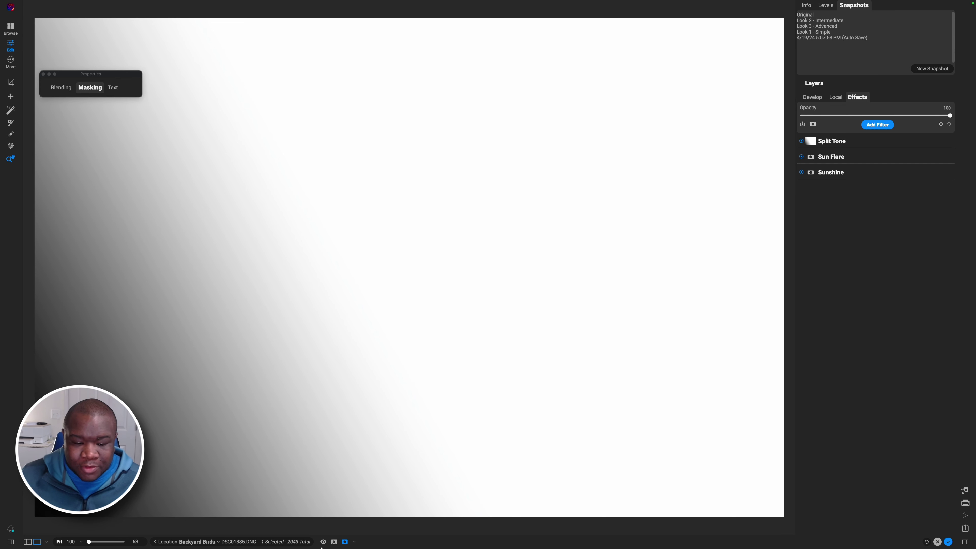
- Switch the mask view to Red Overlay and back to Grayscale, and hide the mask
left_click(355, 542)
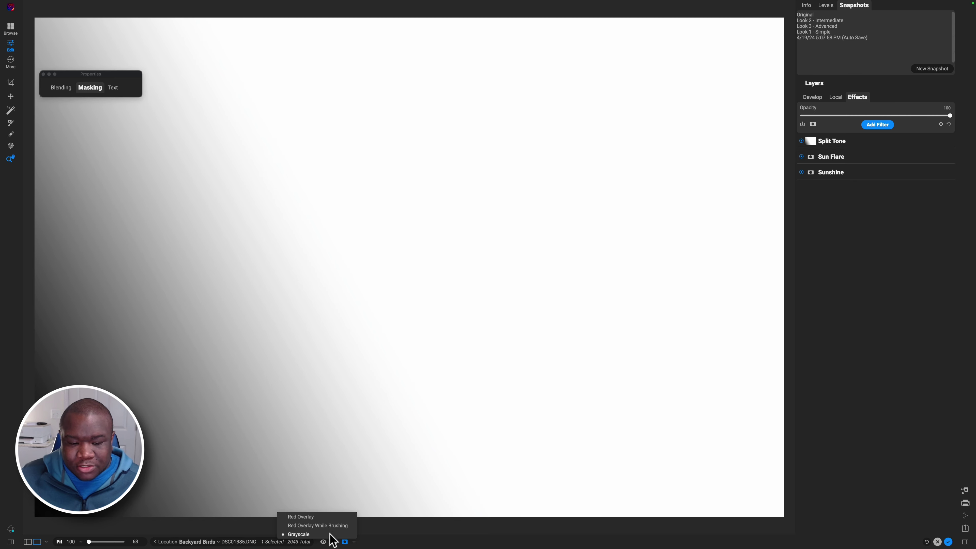
left_click(301, 517)
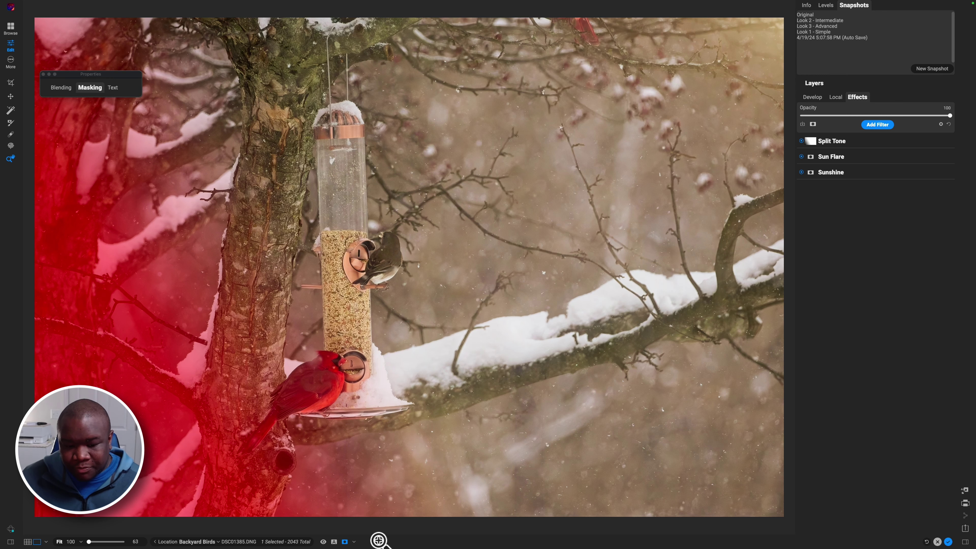
left_click(354, 542)
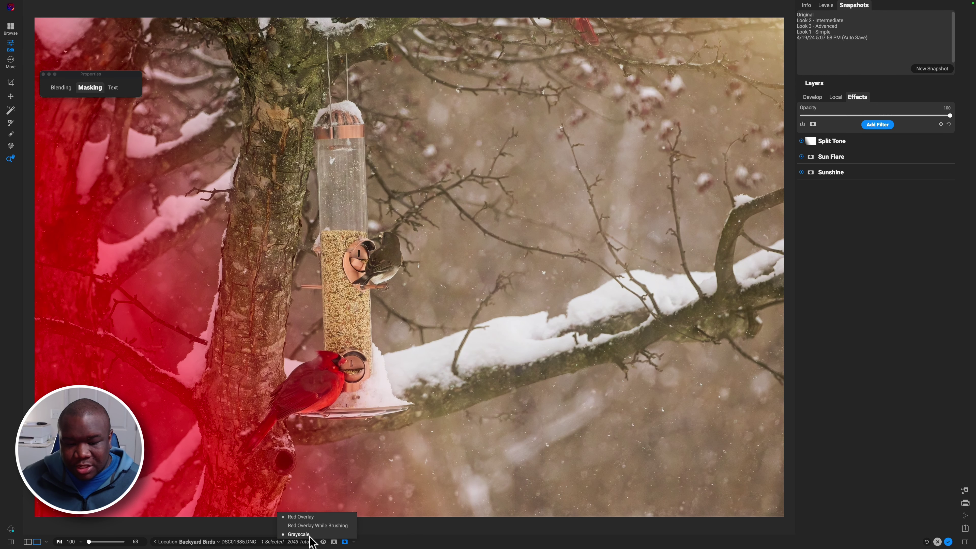
left_click(299, 534)
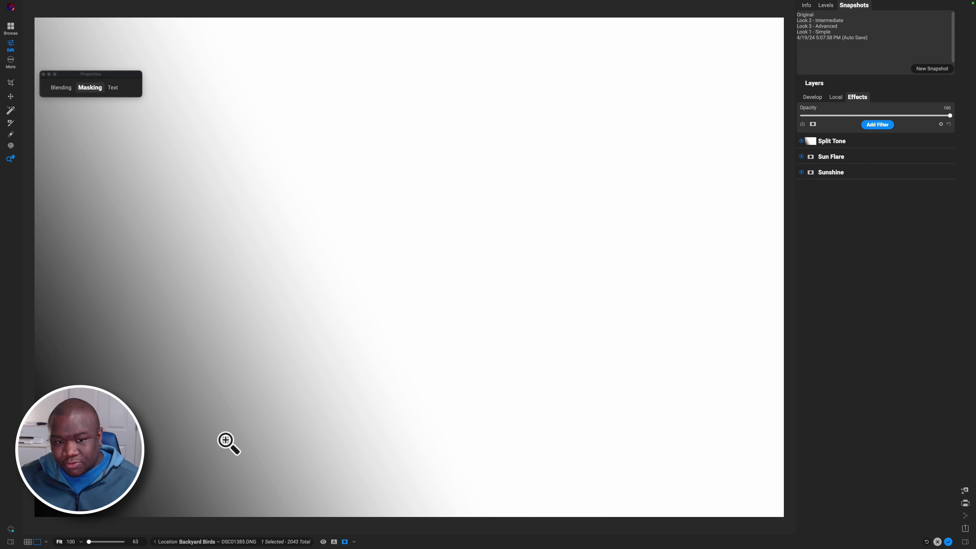
key("o")
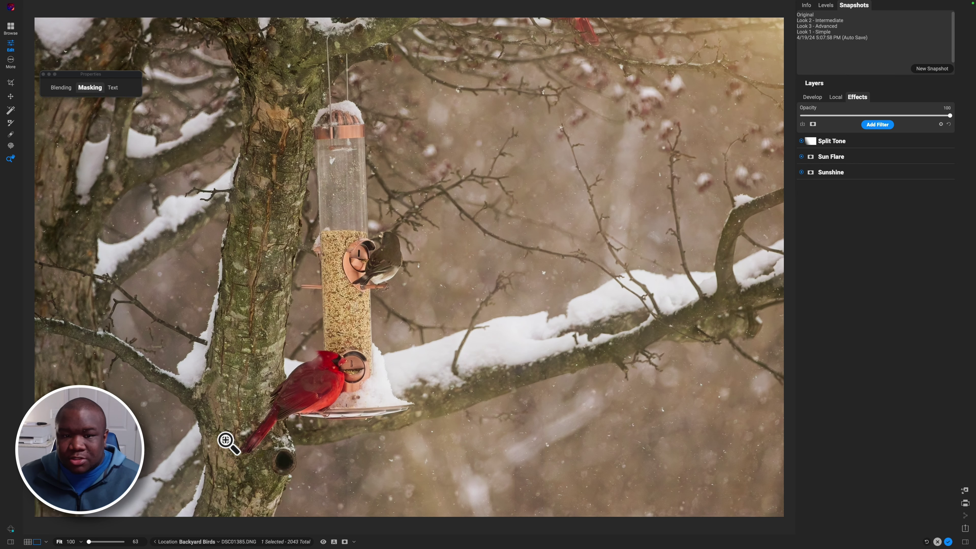
- Expand the Split Tone settings and toggle the filter off and on to compare its masked effect
left_click(803, 143)
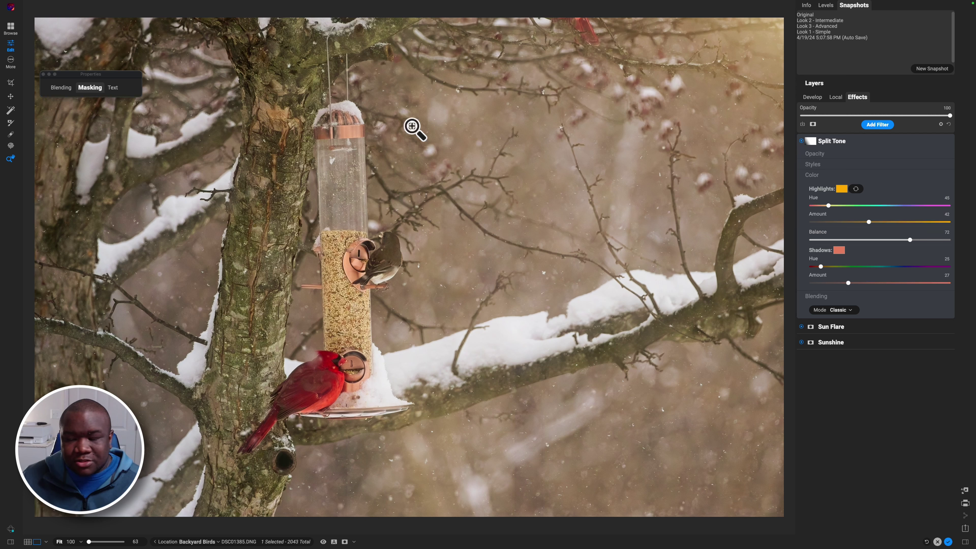
left_click(802, 141)
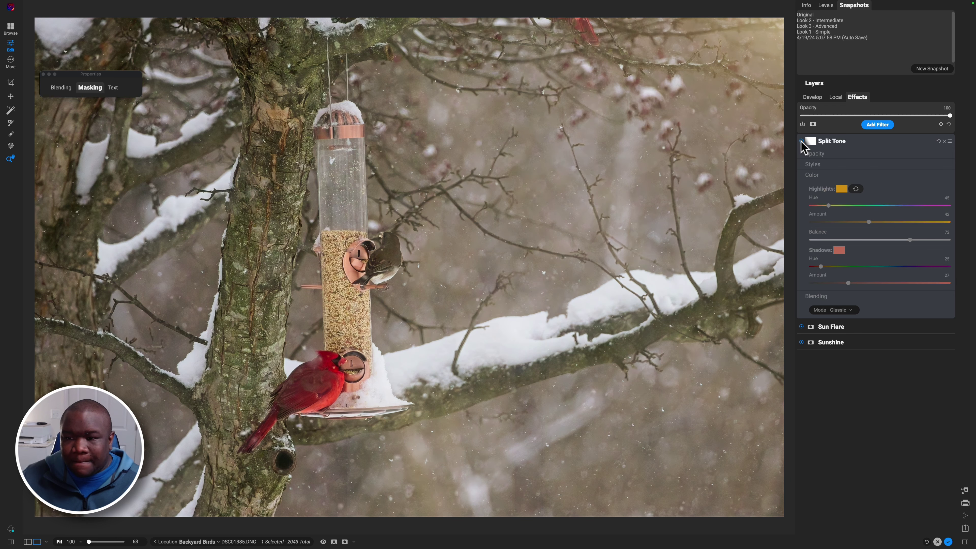
left_click(802, 142)
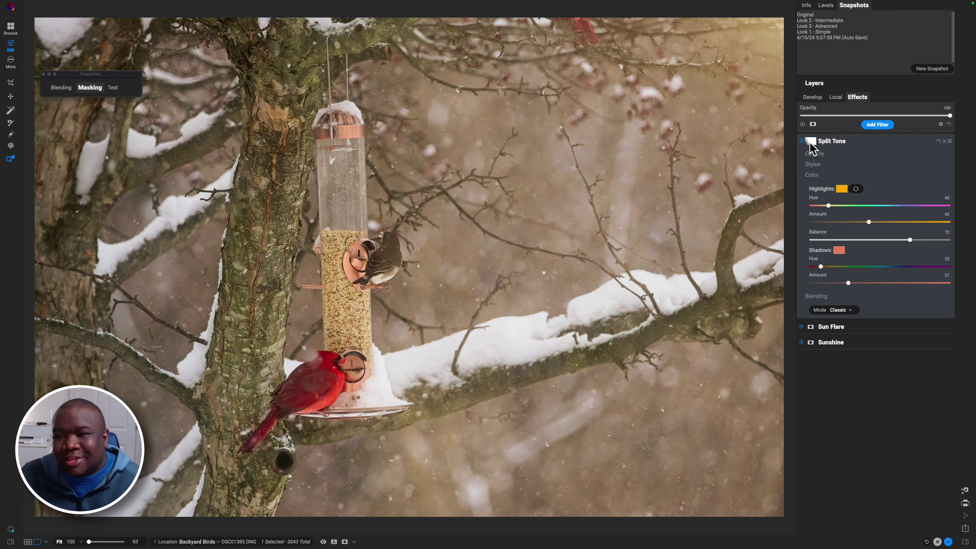
- Load the Look 3 - Advanced snapshot, review its Sunshine settings and collapse them
left_click(823, 32)
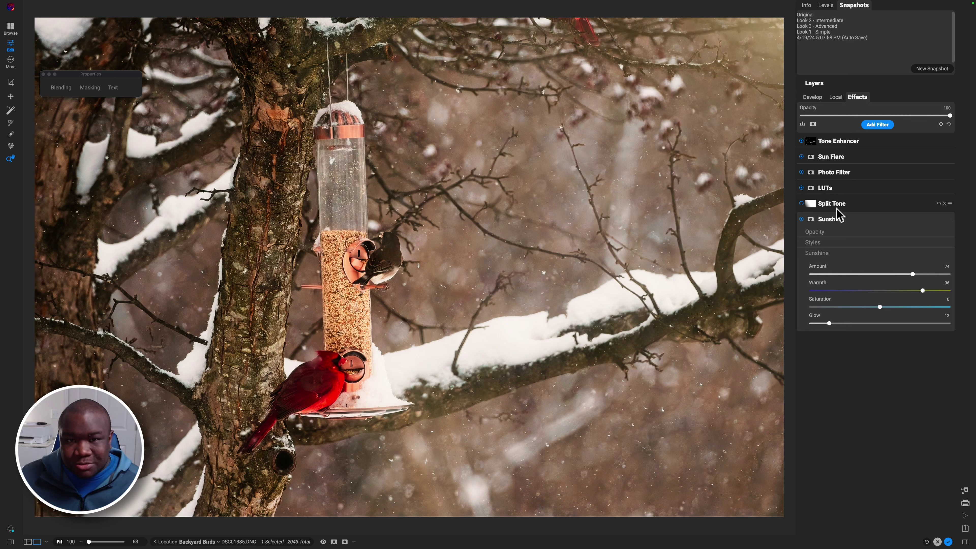
left_click(831, 225)
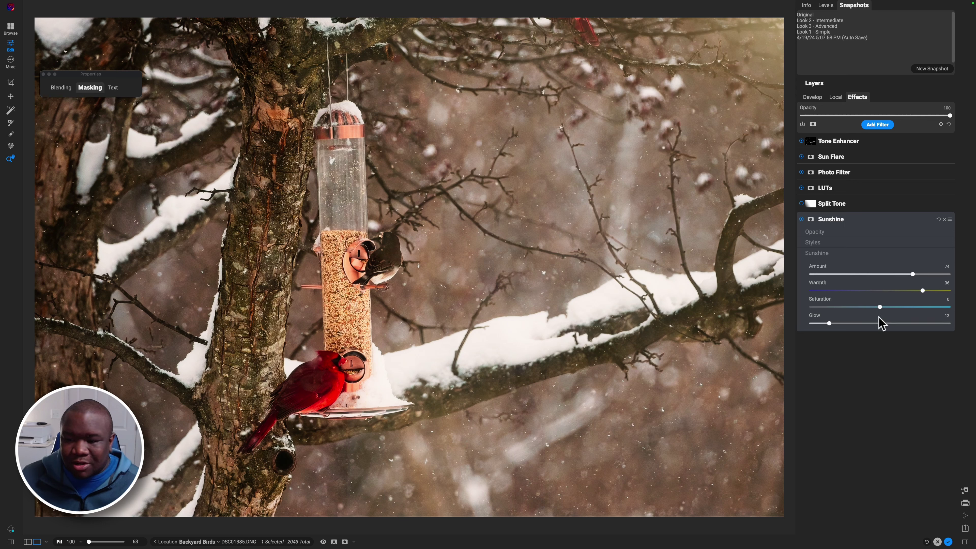
left_click(865, 221)
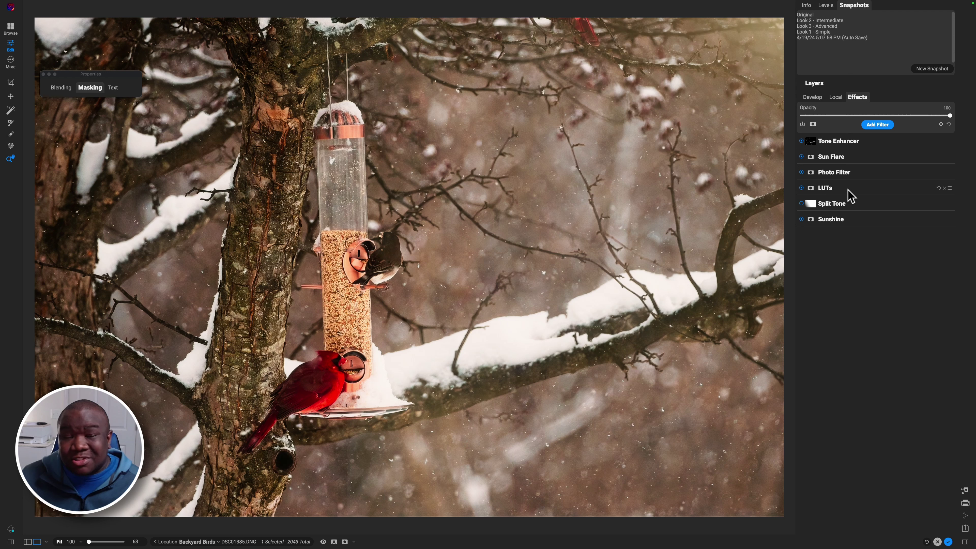
- Turn off the Tone Enhancer, Sun Flare and Photo Filter filters, and expand the LUTs settings
left_click(802, 141)
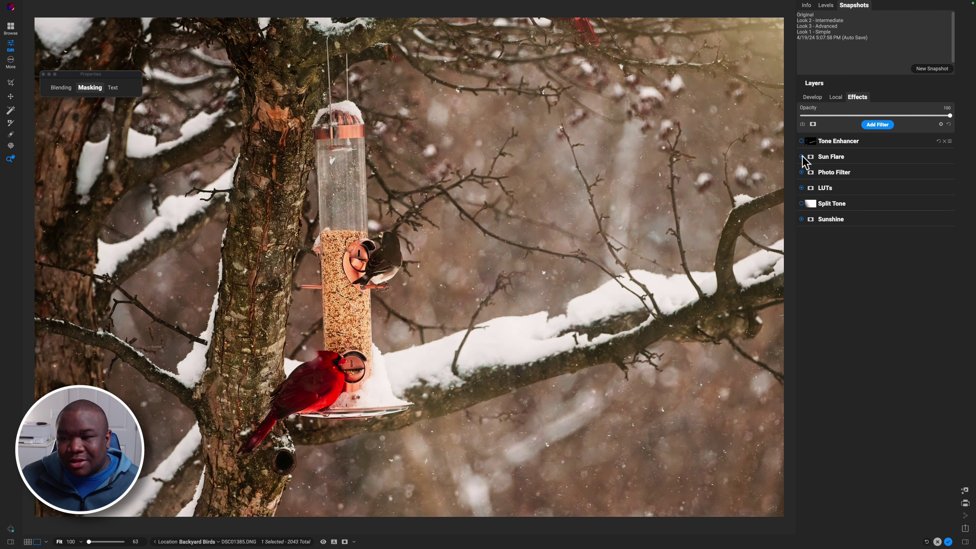
left_click(802, 157)
left_click(802, 172)
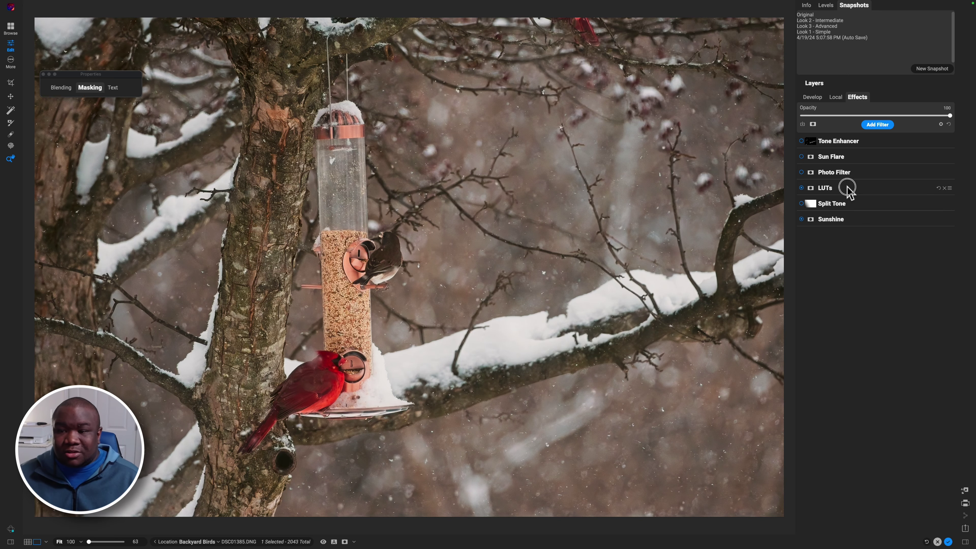
left_click(849, 192)
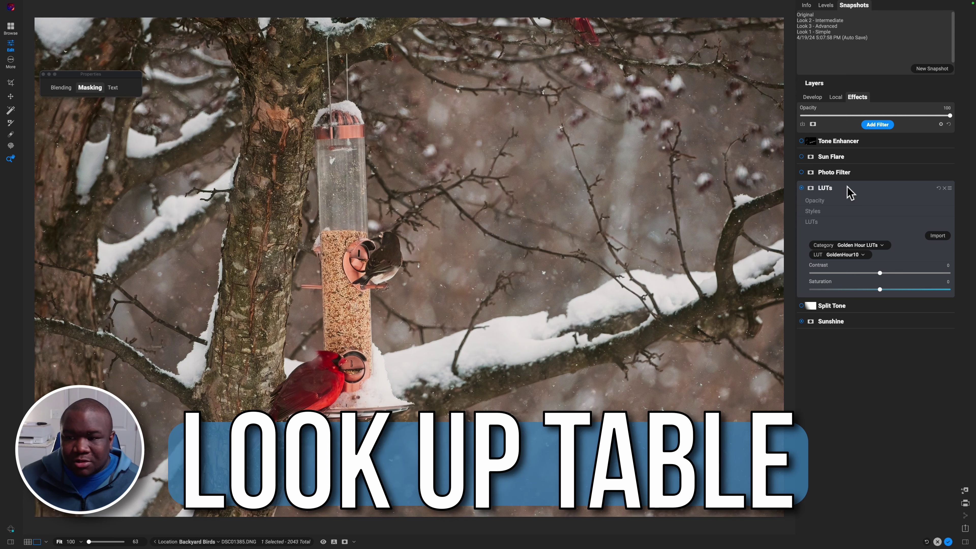
- Look through the list of available filters and close it without adding one
left_click(873, 123)
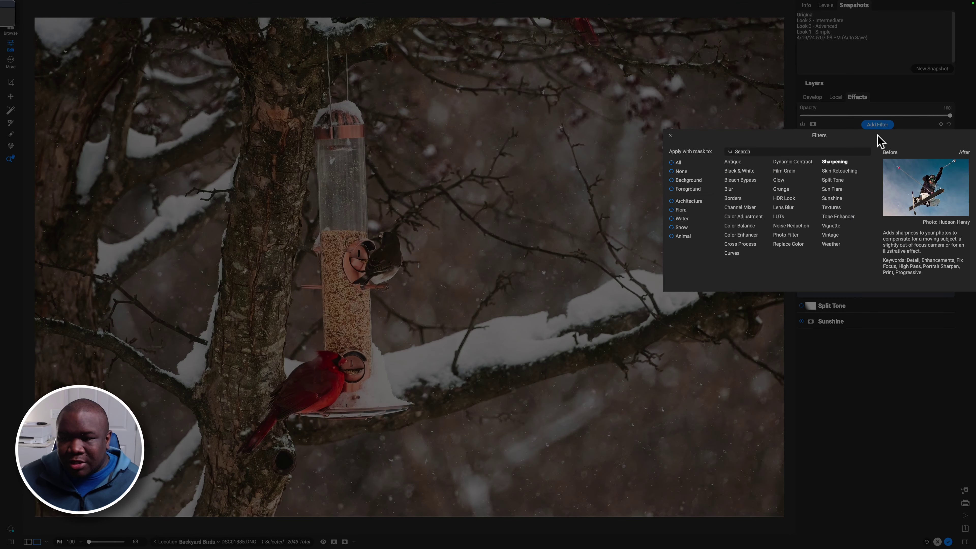
left_click(880, 127)
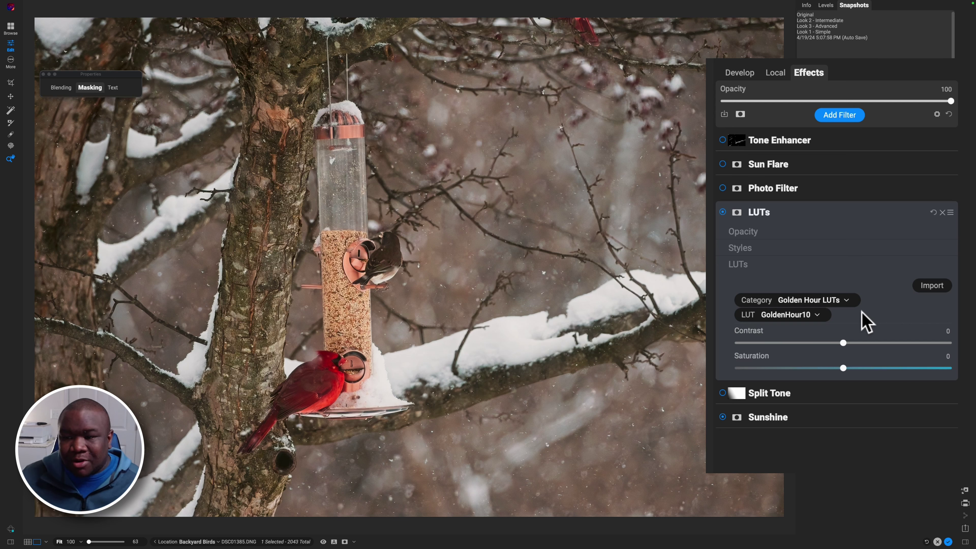
- Browse the LUT categories, choose GoldenHour1 from Golden Hour LUTs, and turn the LUTs filter off to compare its effect
left_click(848, 300)
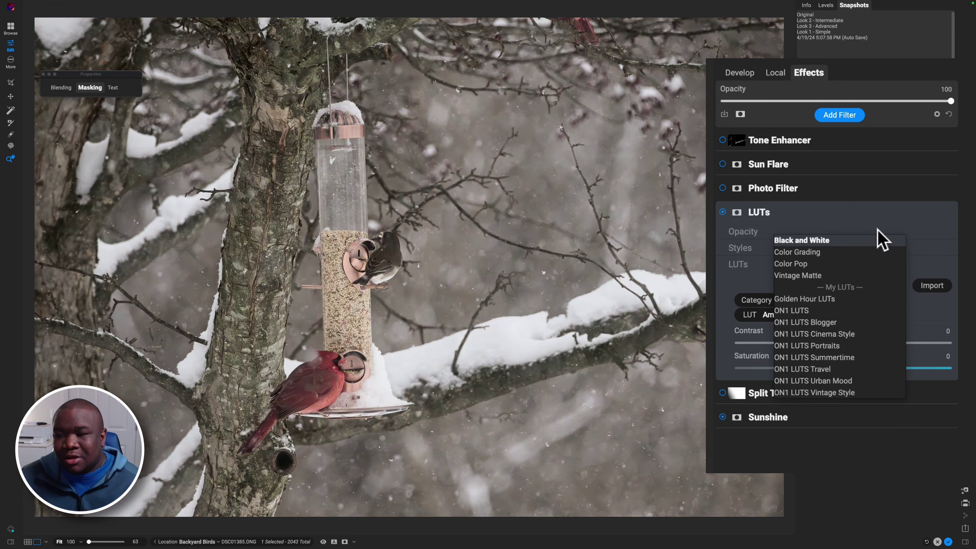
left_click(907, 450)
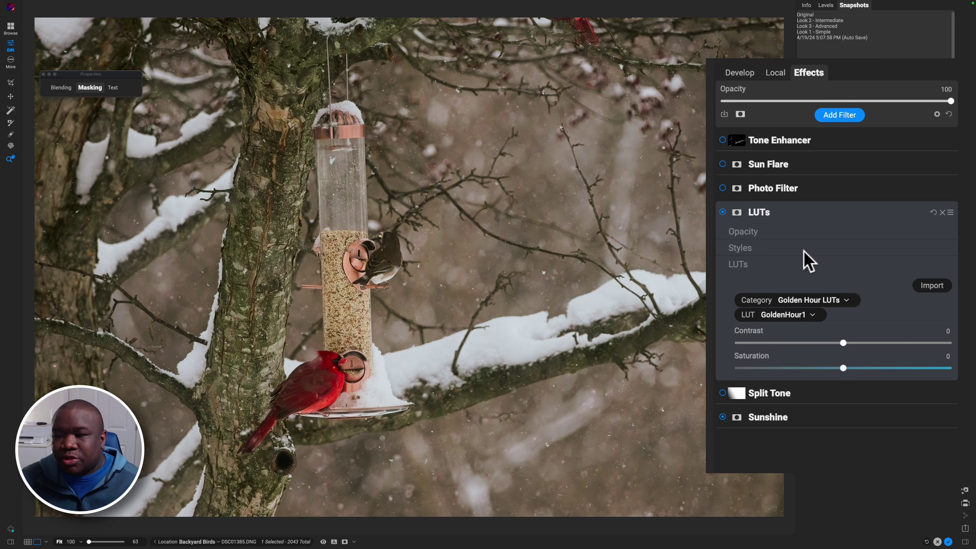
left_click(722, 213)
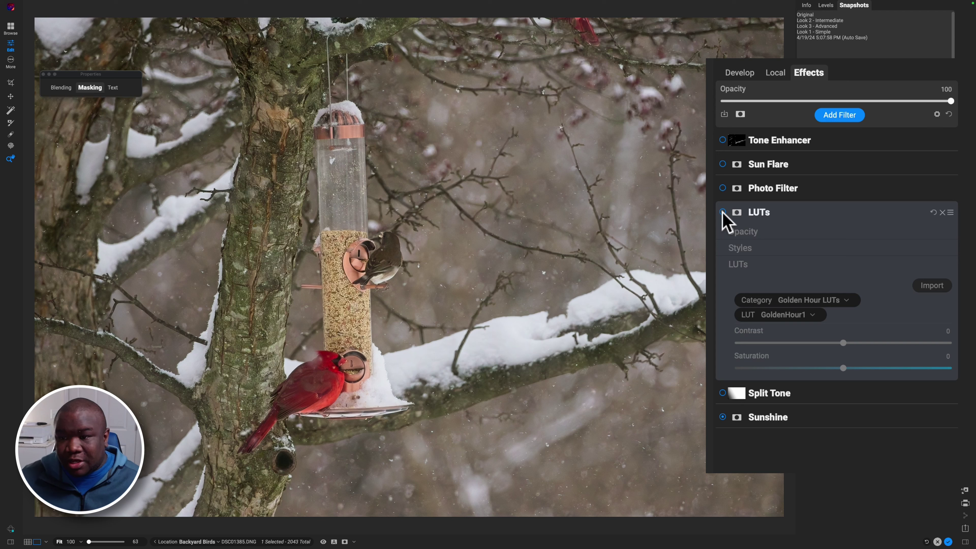
- Turn the LUTs filter back on and change its LUT to GoldenHour10
left_click(723, 213)
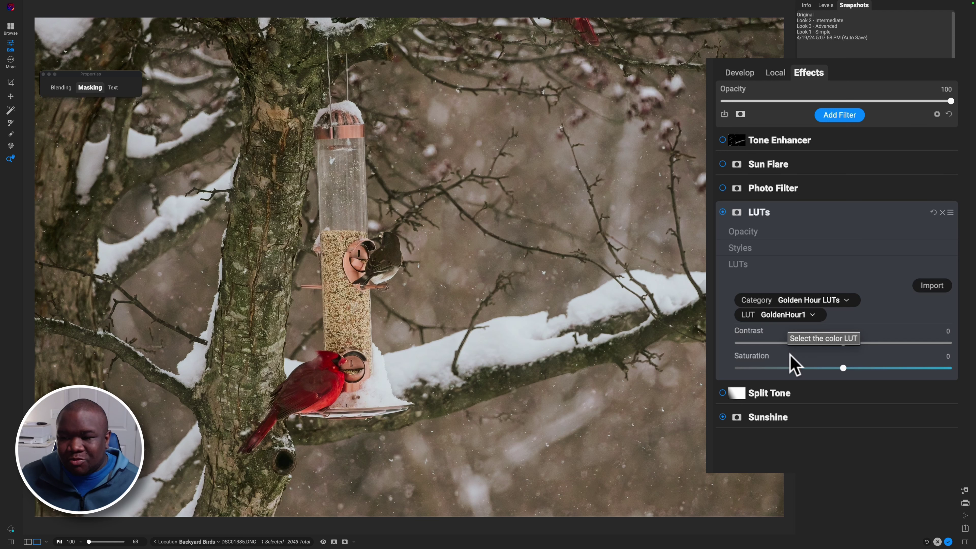
left_click(814, 316)
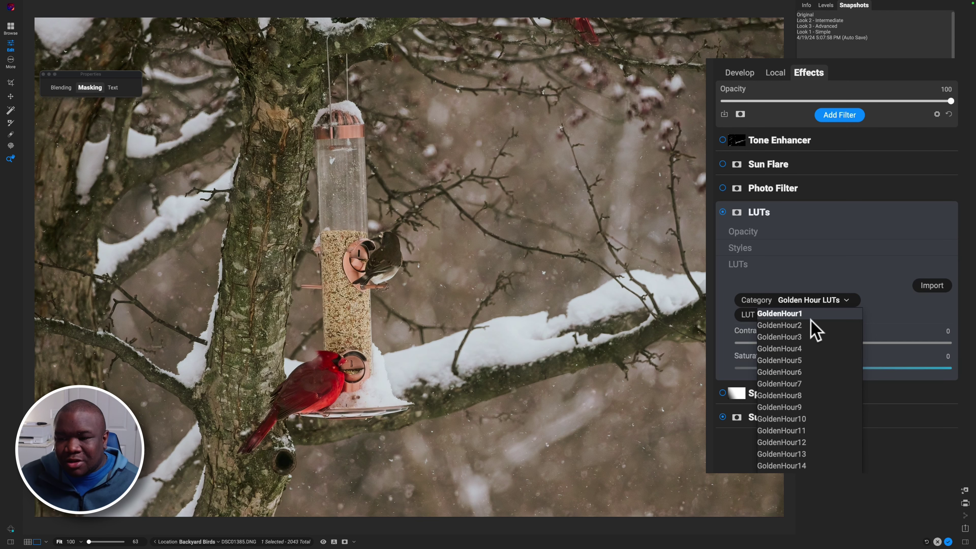
left_click(807, 348)
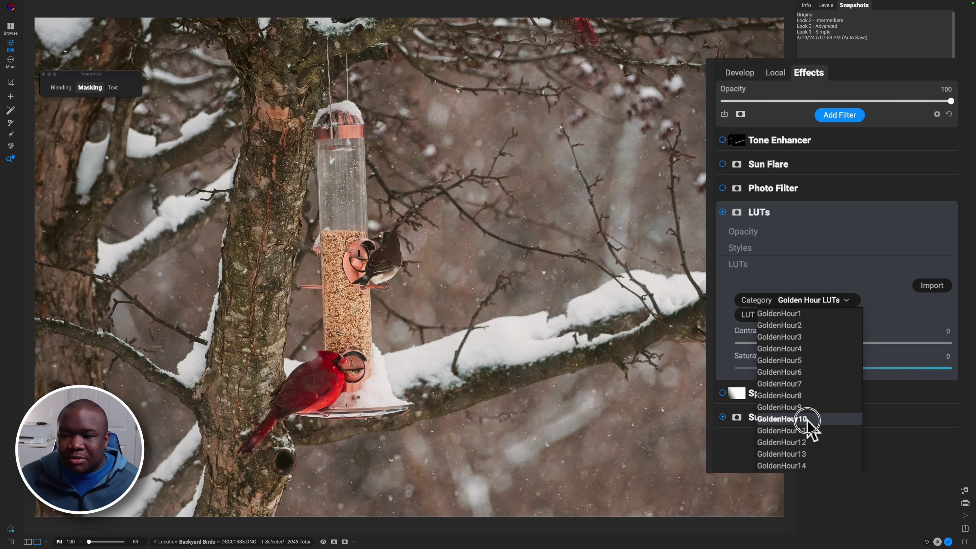
left_click(808, 419)
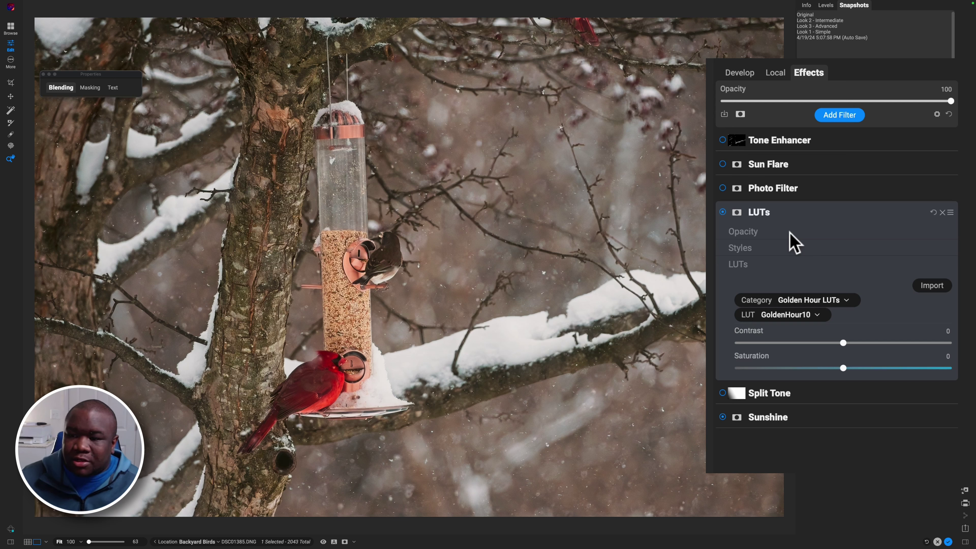
- Check the LUTs filter's opacity, collapse its settings, and turn on the Photo Filter
left_click(790, 232)
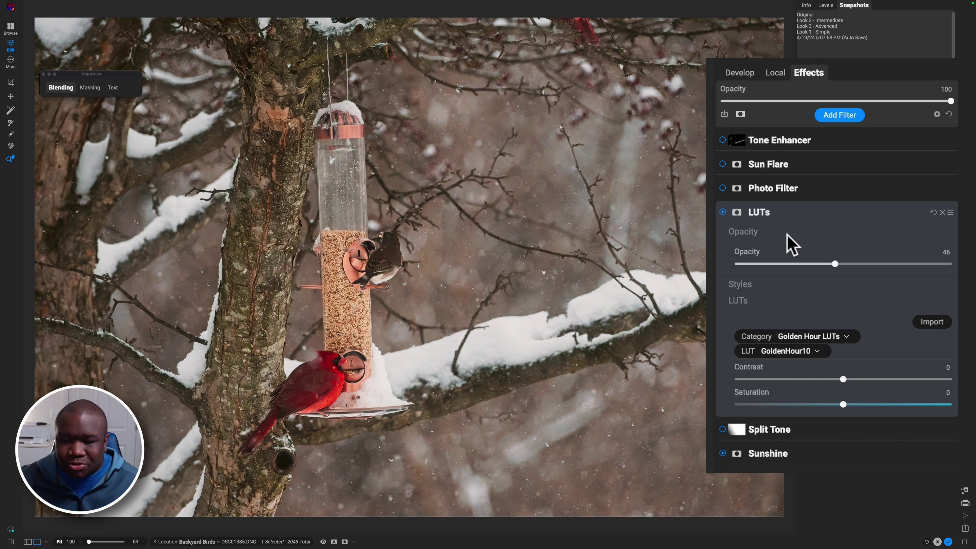
left_click(806, 217)
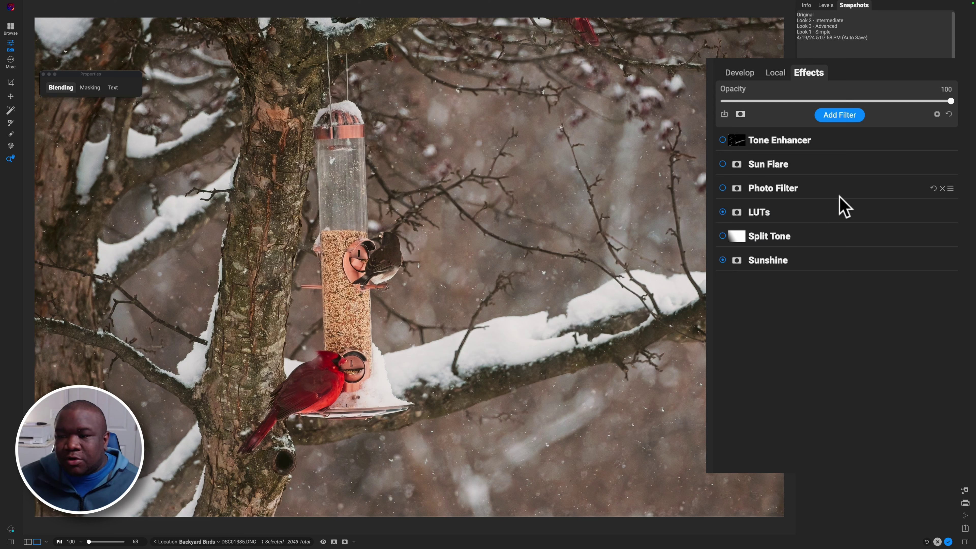
left_click(722, 188)
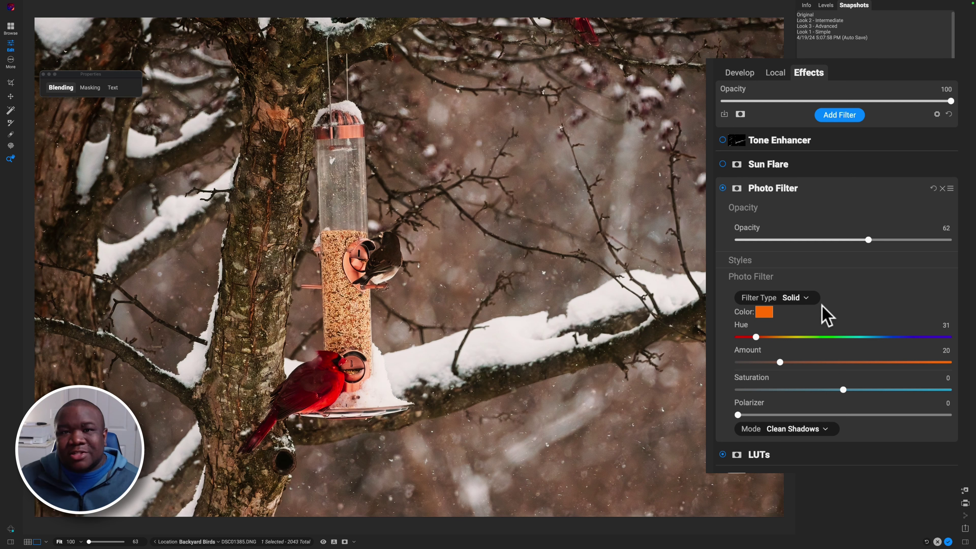
- Examine the Photo Filter's filter types, previewing Graduated, along with its color picker and blend modes, keeping the Solid type
left_click(808, 299)
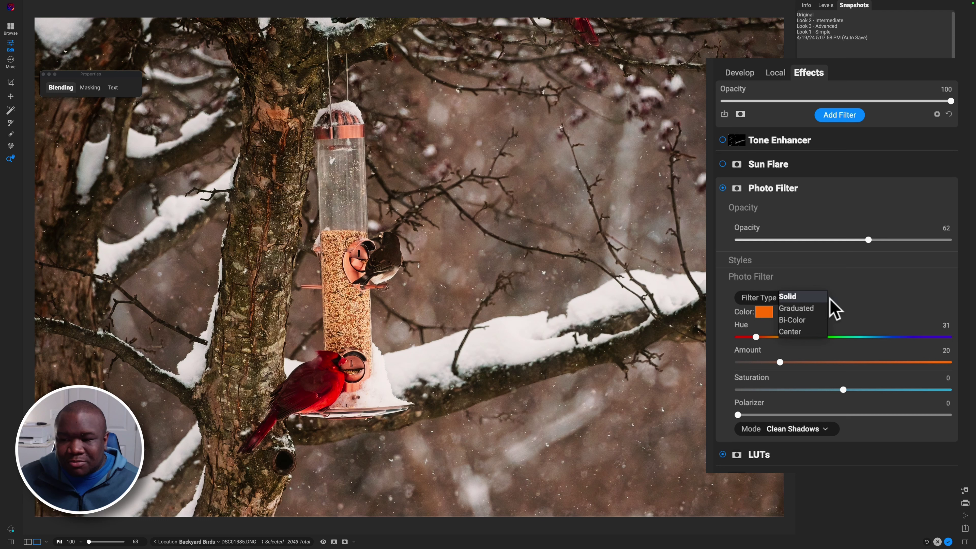
left_click(817, 309)
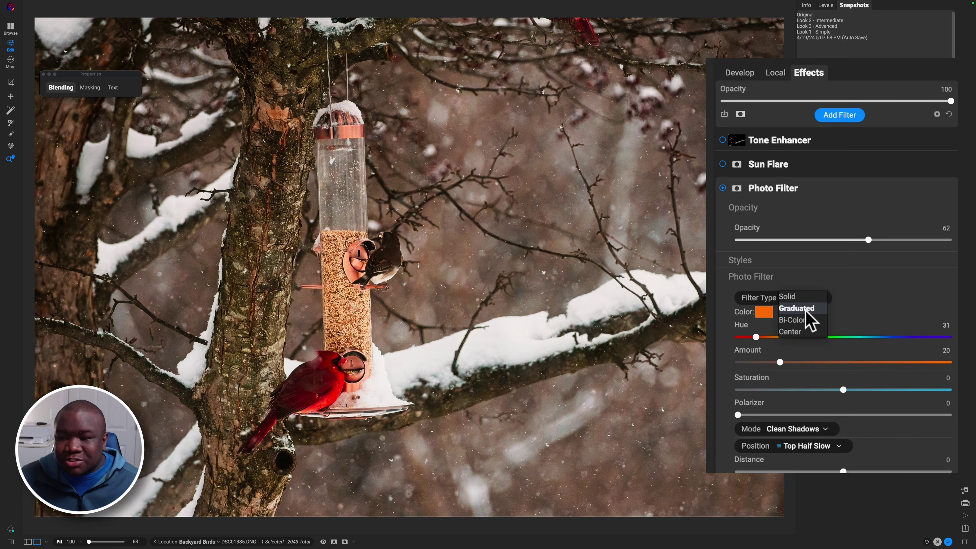
left_click(851, 293)
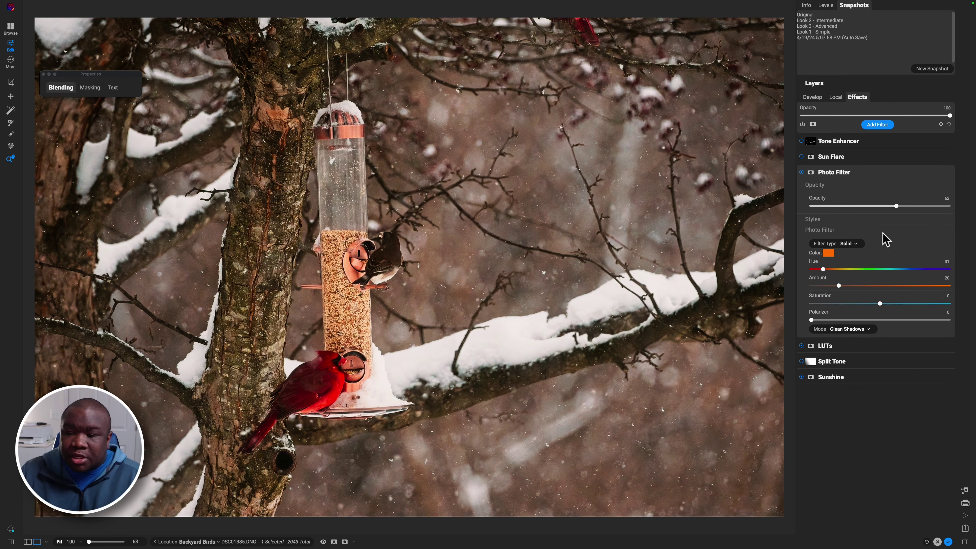
left_click(827, 254)
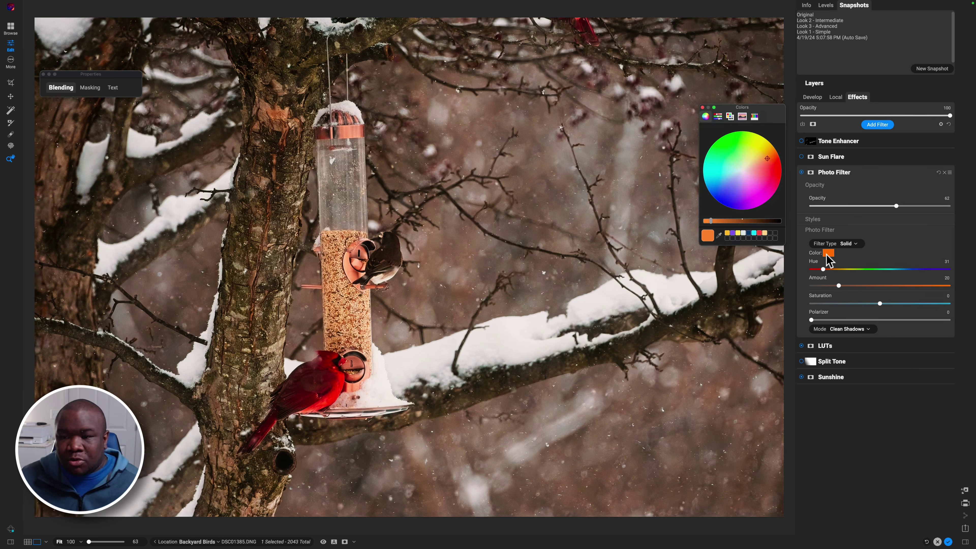
left_click(703, 108)
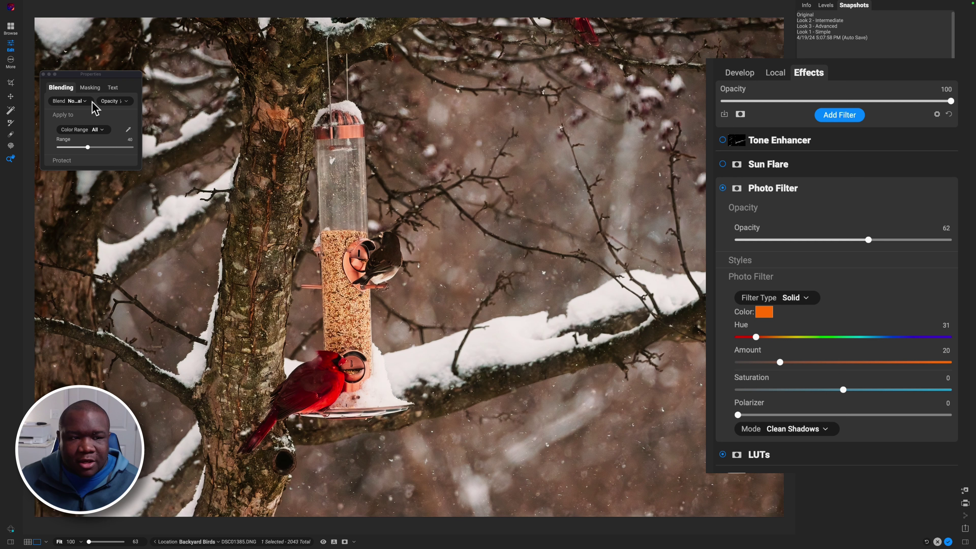
left_click(82, 101)
left_click(84, 108)
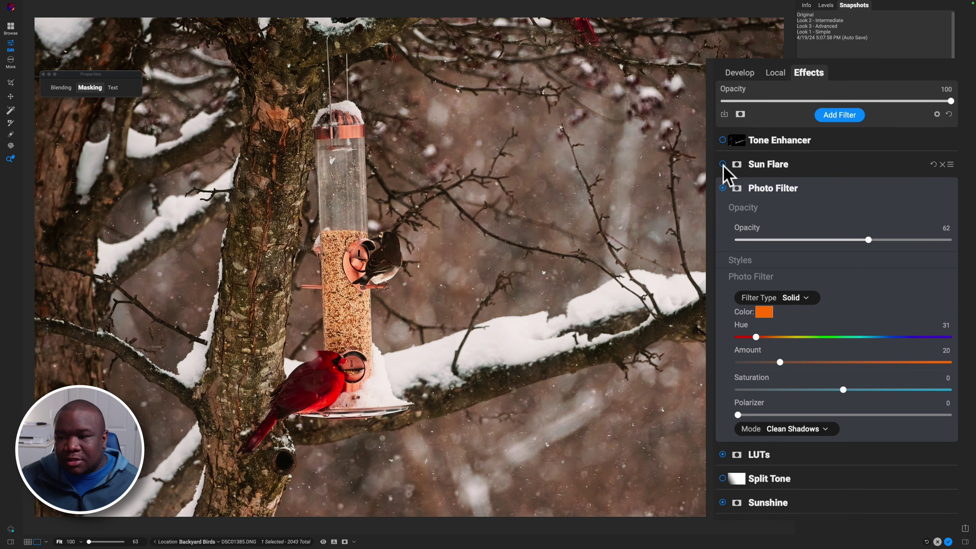
- Turn on the Sun Flare filter and move it below the Photo Filter in the filter stack
left_click(723, 165)
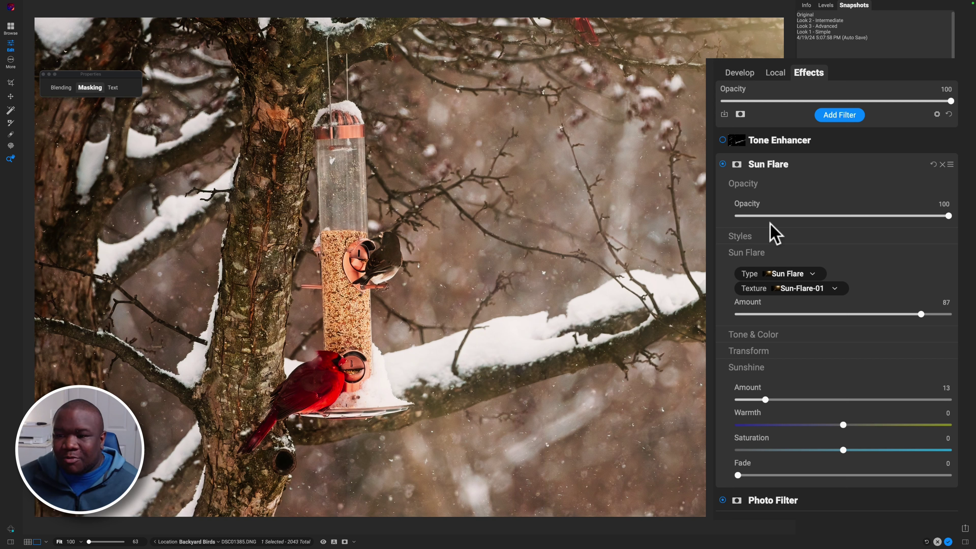
left_click(778, 168)
left_click_drag(782, 173, 753, 194)
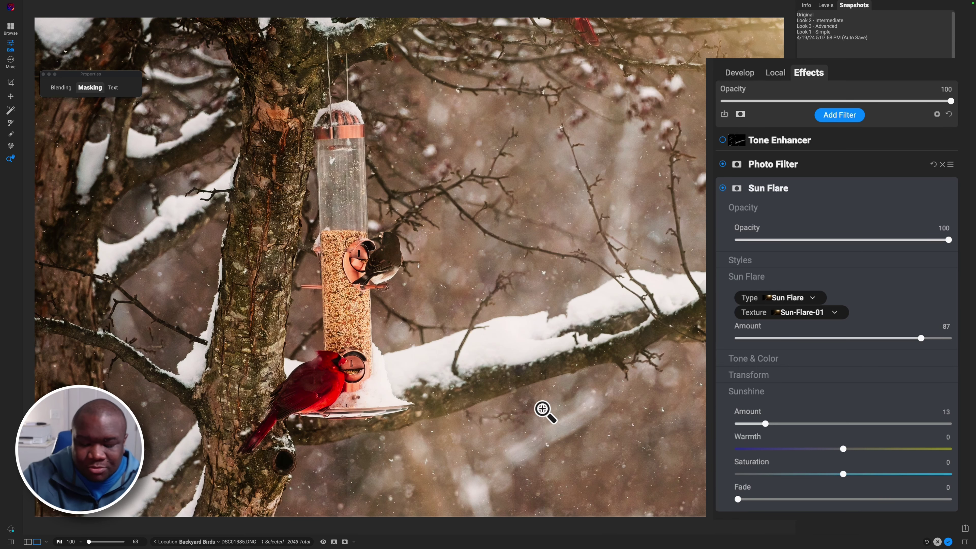
- Save the current edit as a new snapshot named "I like this look"
key("super+shift+s")
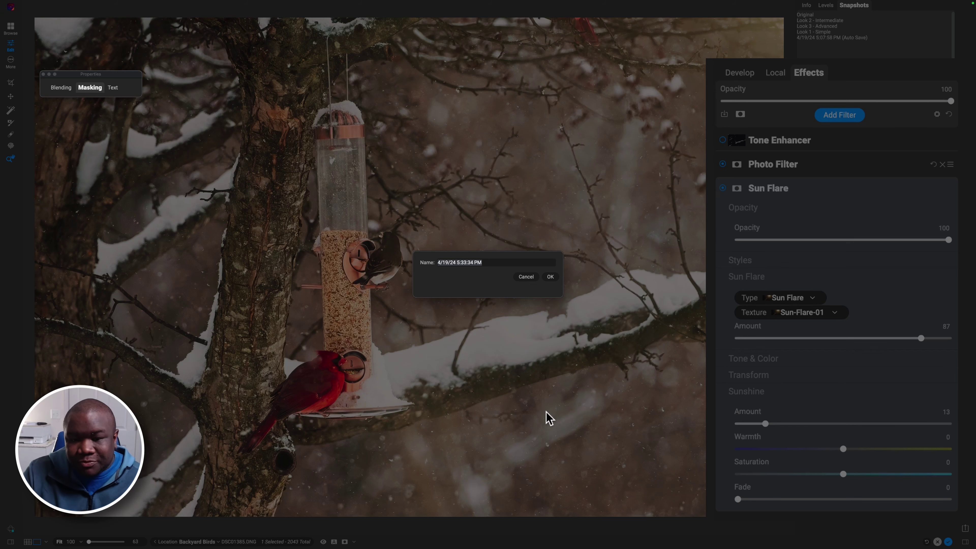
type("I like this ")
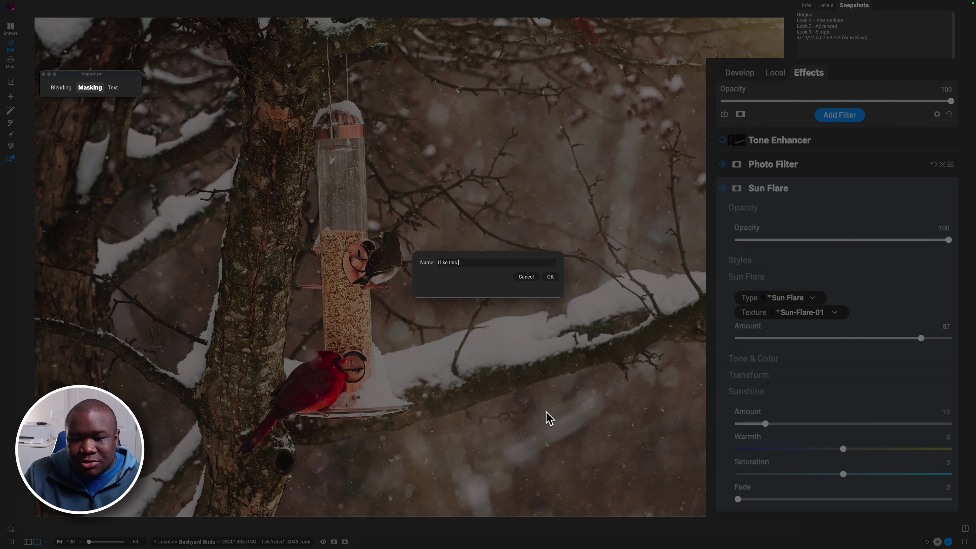
type("look")
key("Return")
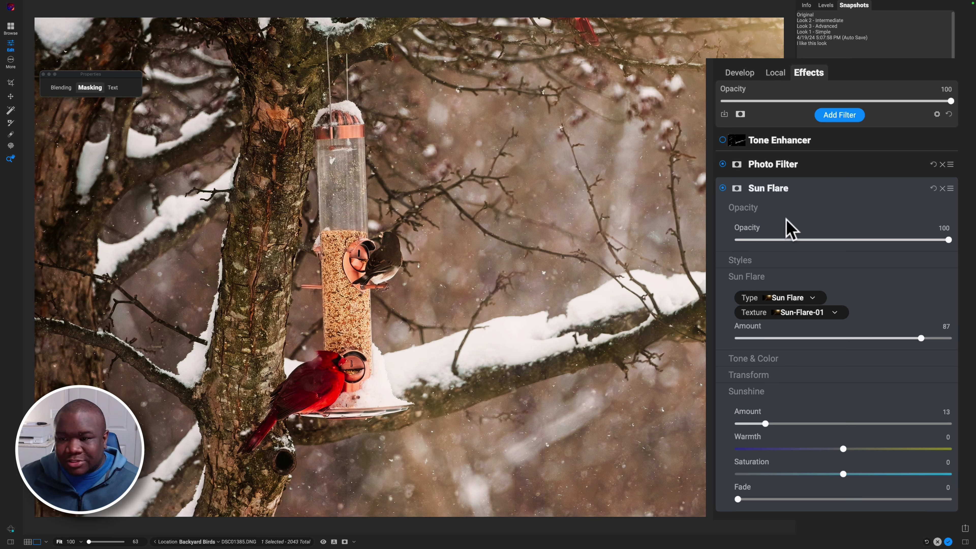
- Move the Sun Flare filter back above the Photo Filter and turn on the Tone Enhancer, toggling it to compare its effect
left_click_drag(800, 192, 784, 166)
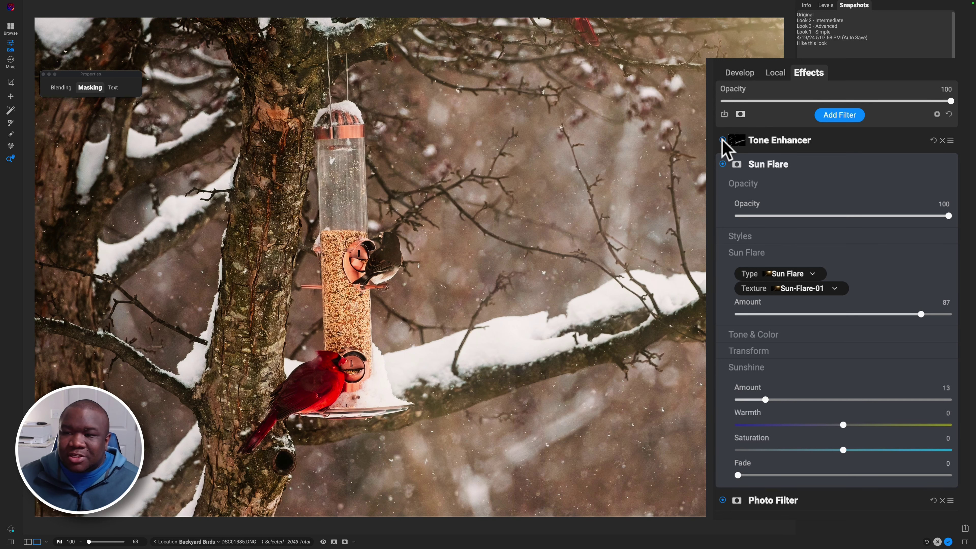
left_click(763, 71)
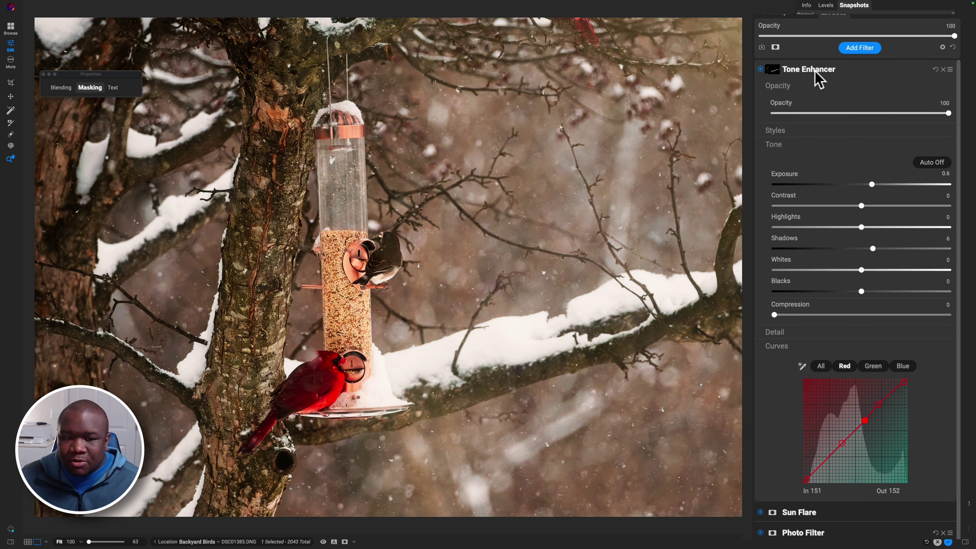
left_click(760, 69)
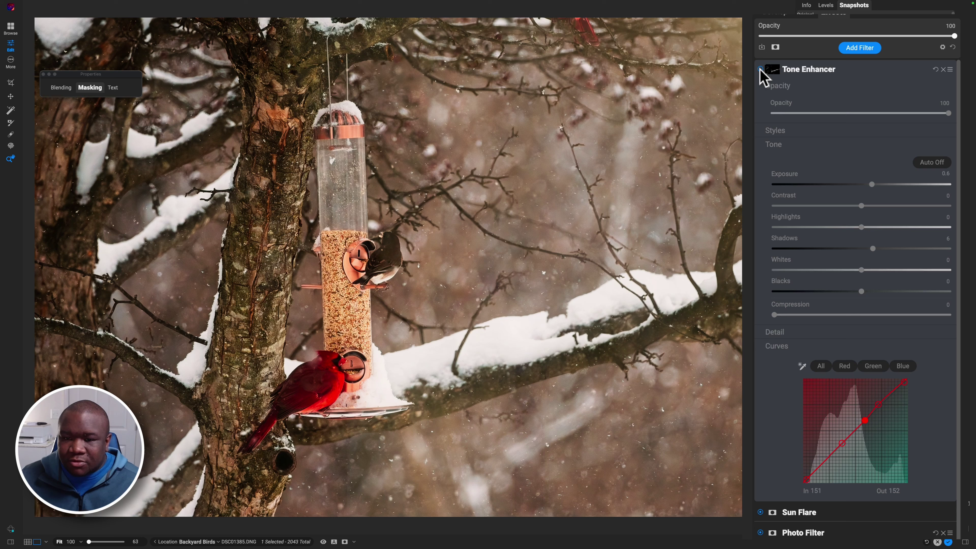
left_click(761, 70)
left_click(761, 70)
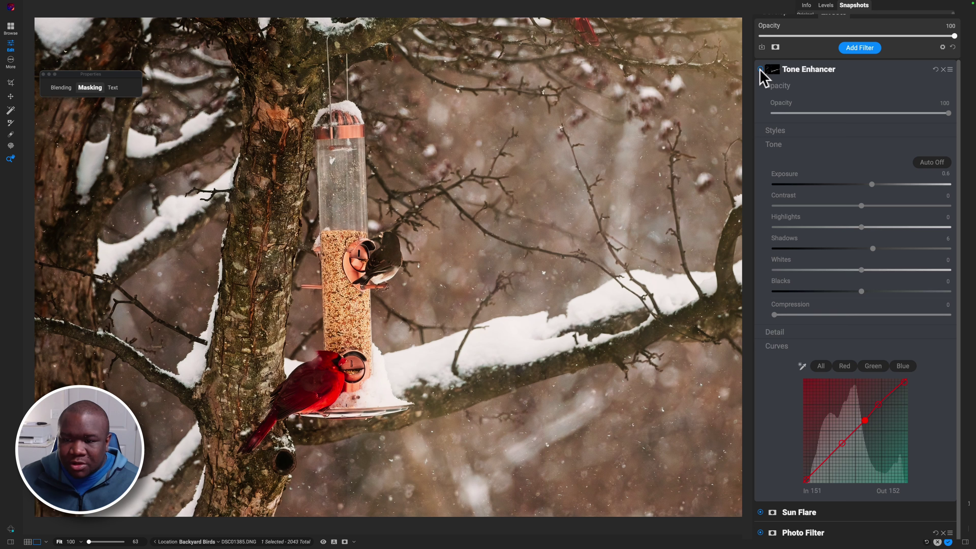
left_click(761, 70)
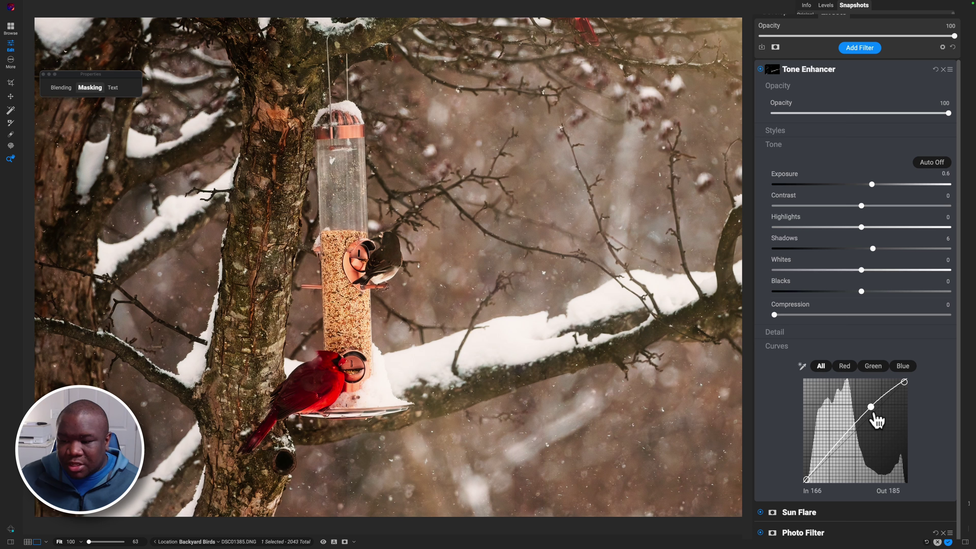
- Review the Tone Enhancer's Red, Green and Blue curves and its masking and blending properties
left_click(845, 366)
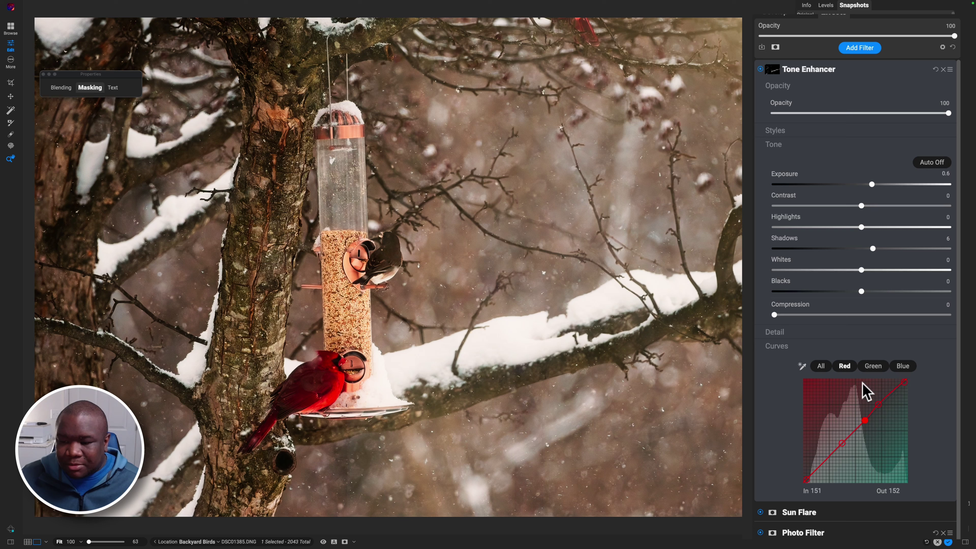
left_click(880, 374)
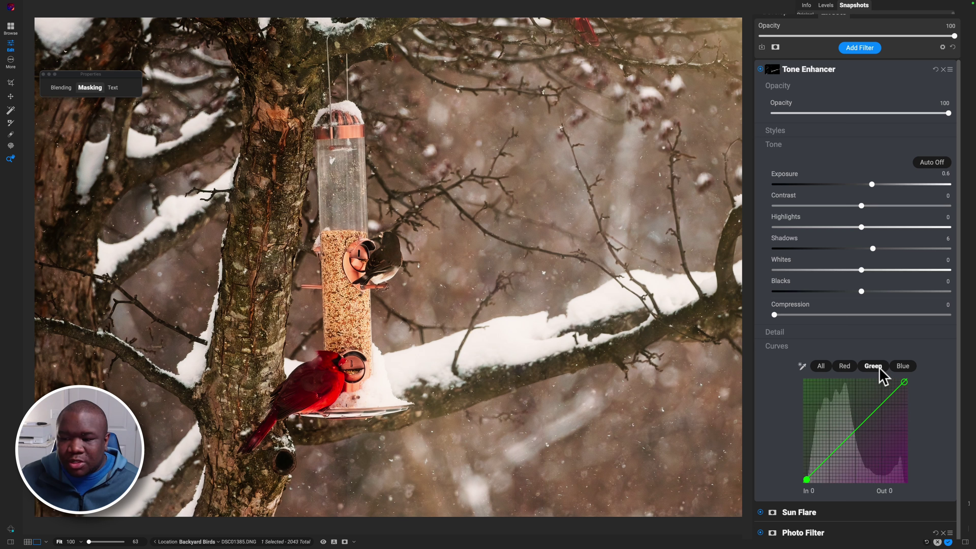
left_click(907, 369)
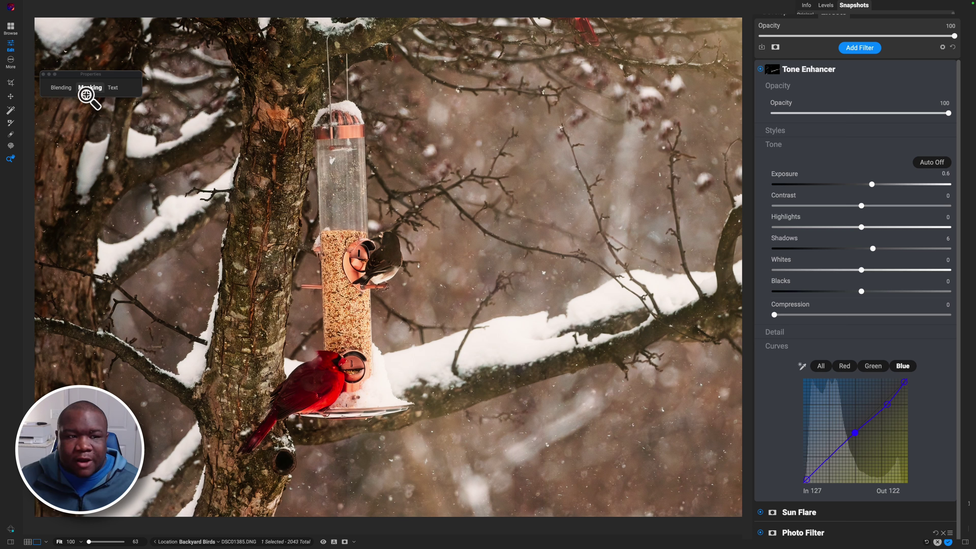
left_click(89, 88)
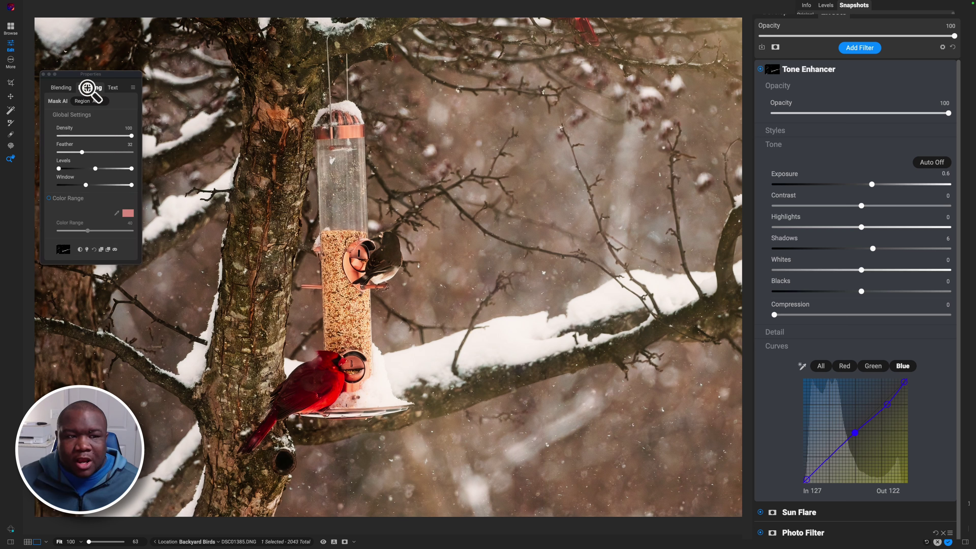
left_click(61, 88)
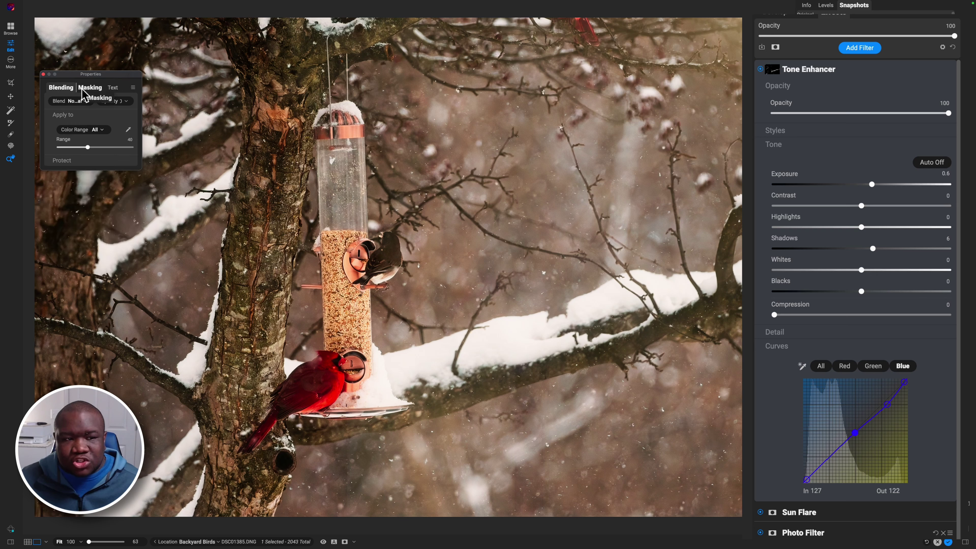
left_click(90, 88)
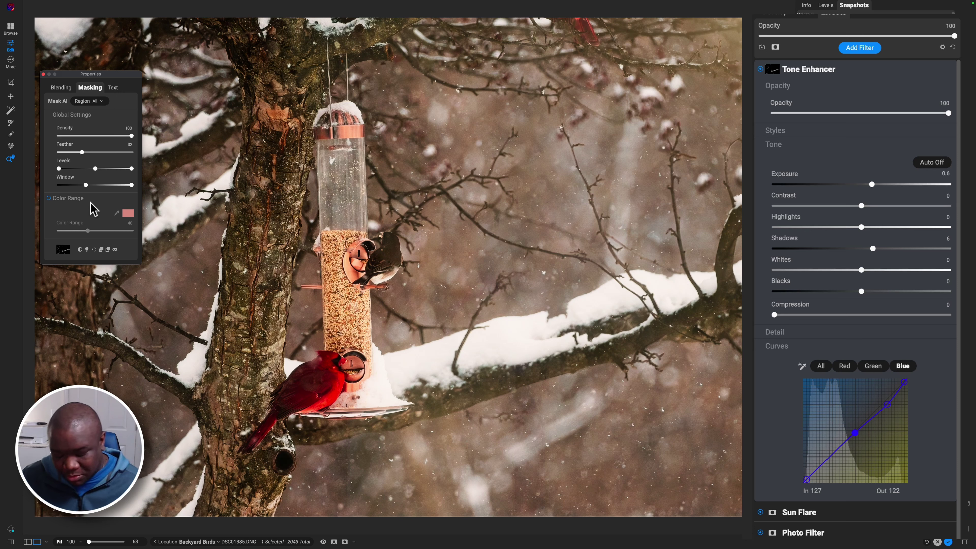
- Display the Tone Enhancer's mask, try a Feather of 0, restore it to 32, and return to the photo with the mask settings open
key("super+m")
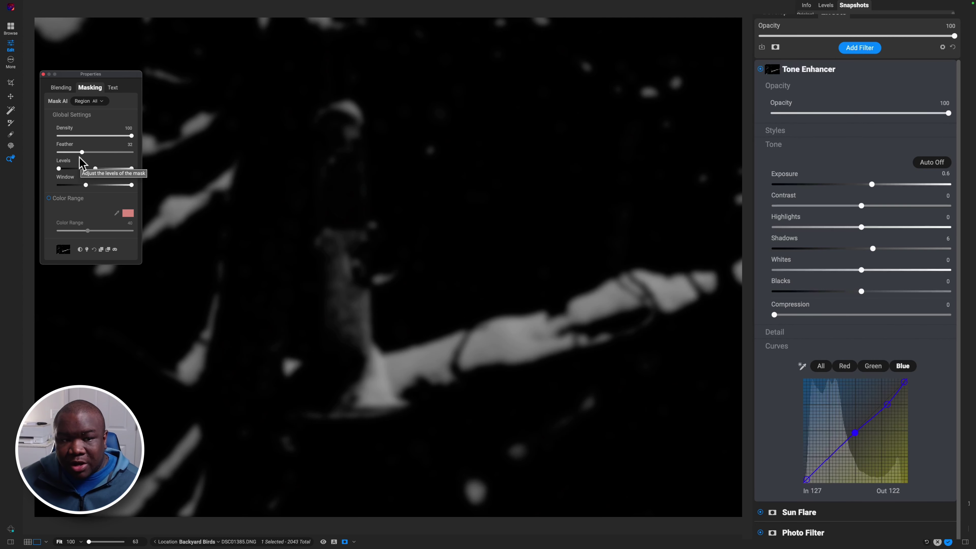
left_click(71, 153)
left_click_drag(71, 152, 43, 162)
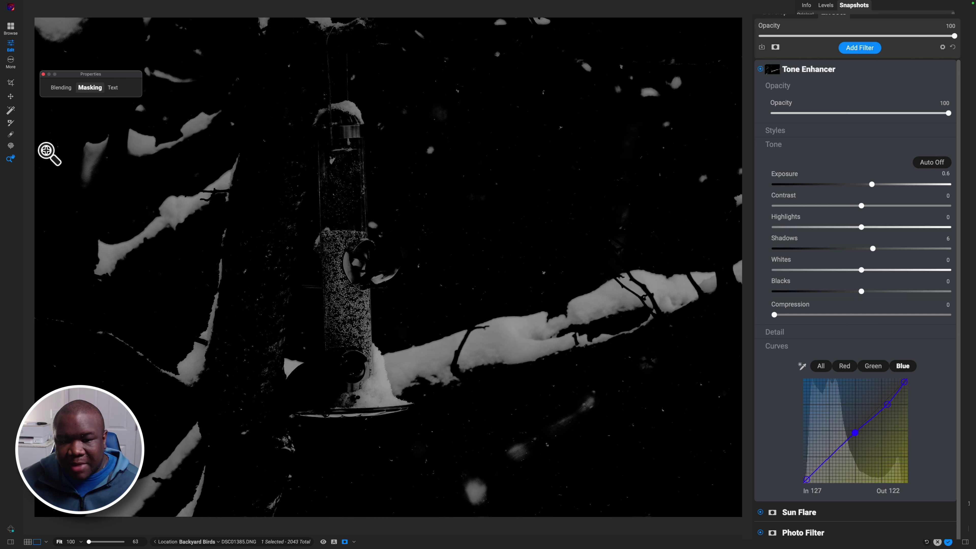
left_click(89, 88)
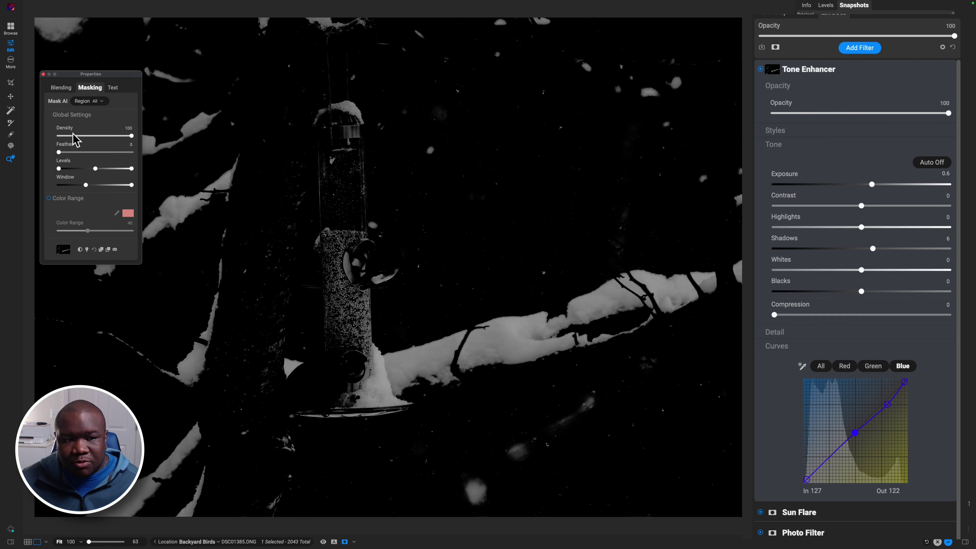
left_click_drag(60, 152, 82, 154)
left_click(83, 153)
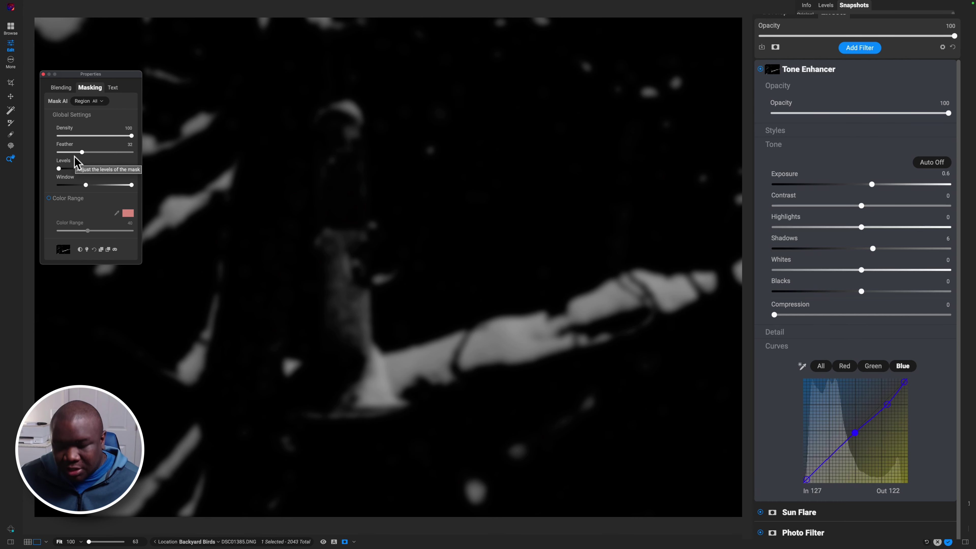
key("o")
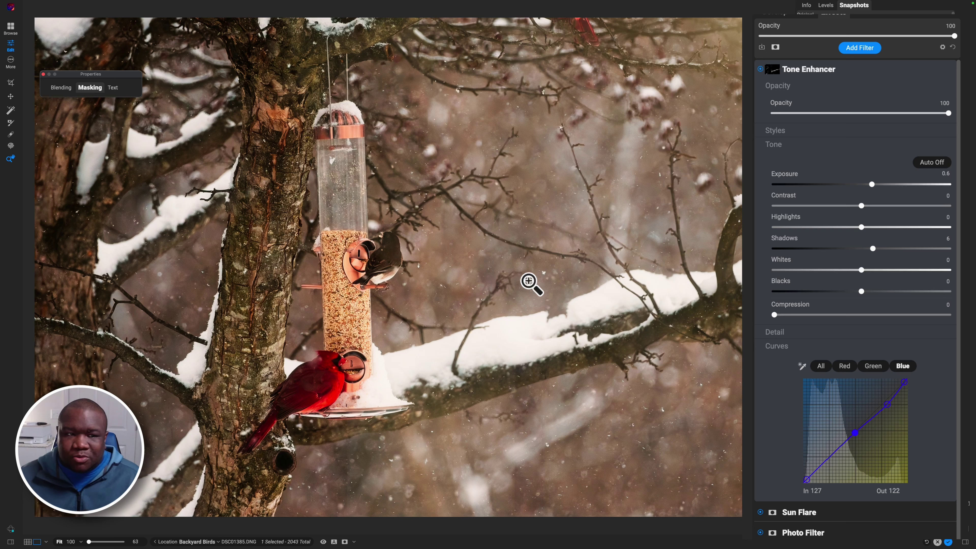
left_click(87, 88)
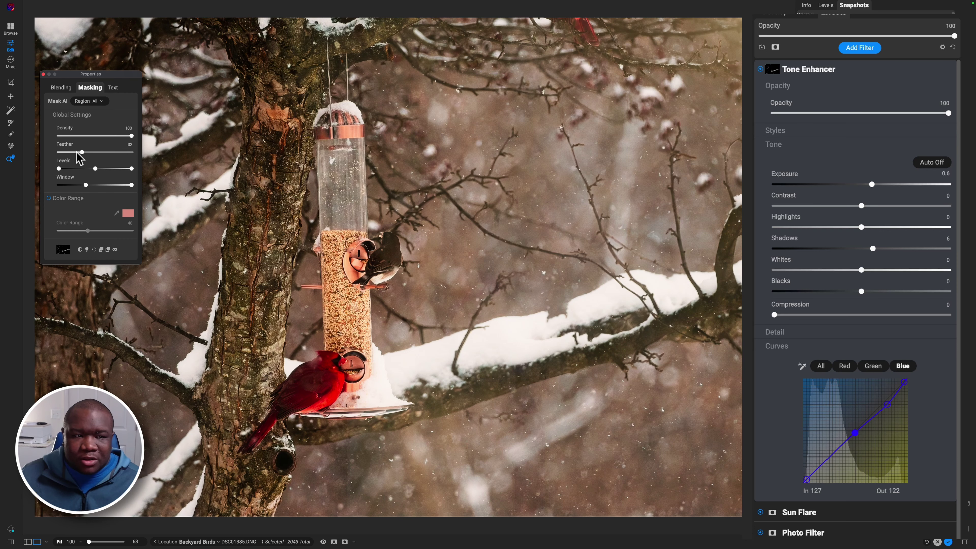
- Try a Feather of 0 on the Tone Enhancer's mask, set it to 34, and display the mask before returning to the photo
left_click_drag(82, 153, 49, 154)
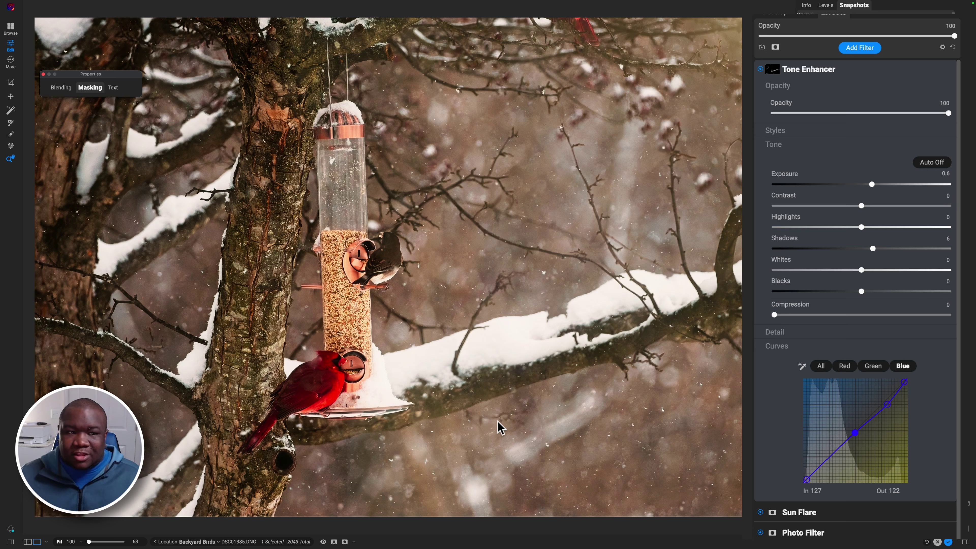
left_click(86, 92)
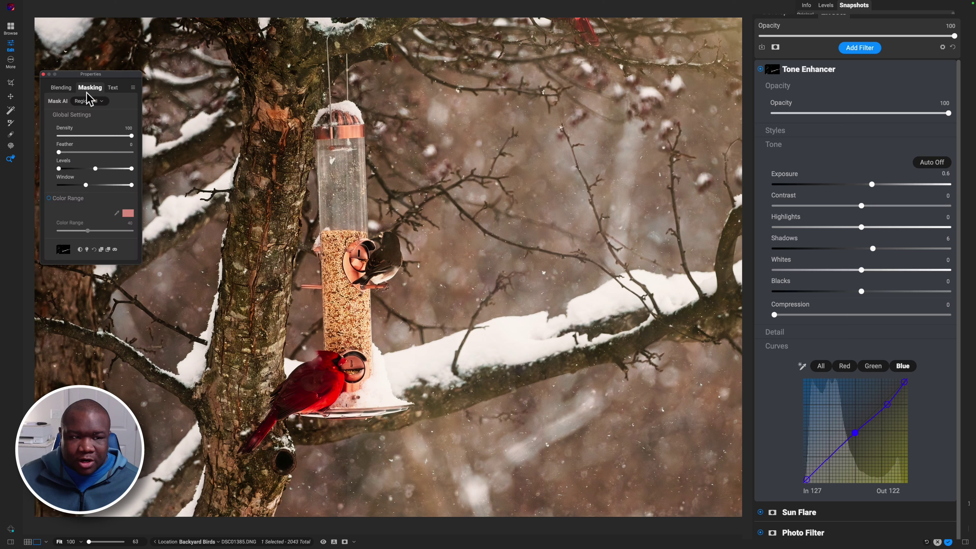
left_click_drag(72, 152, 83, 153)
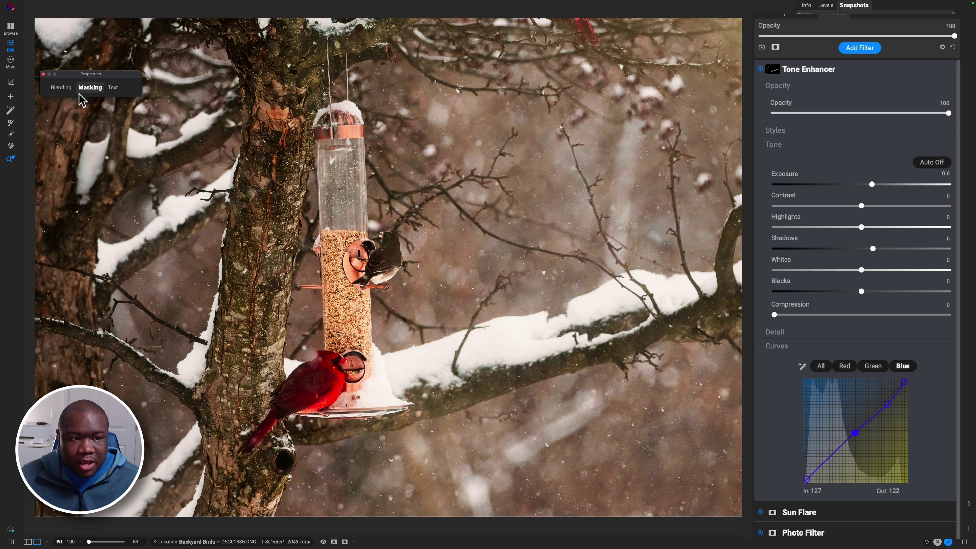
mouse_move(92, 94)
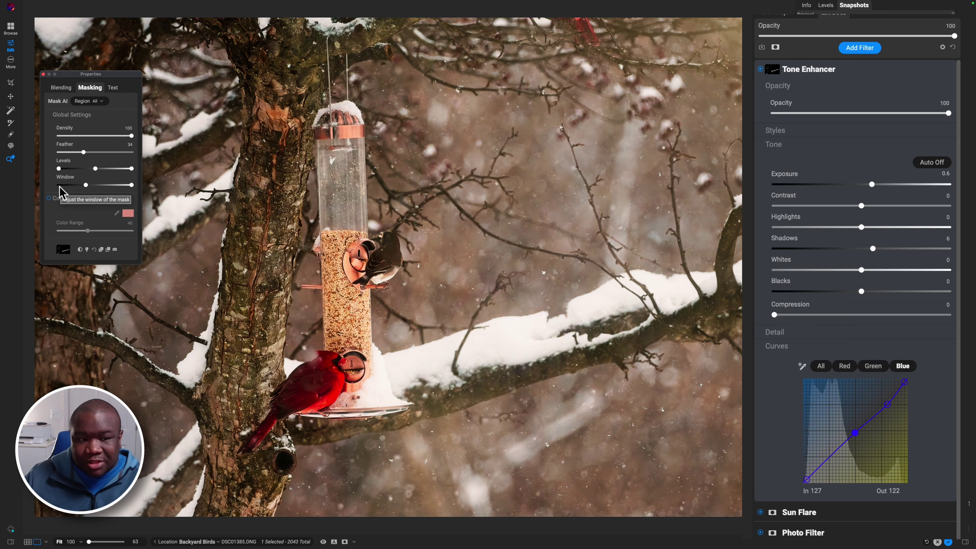
key("o")
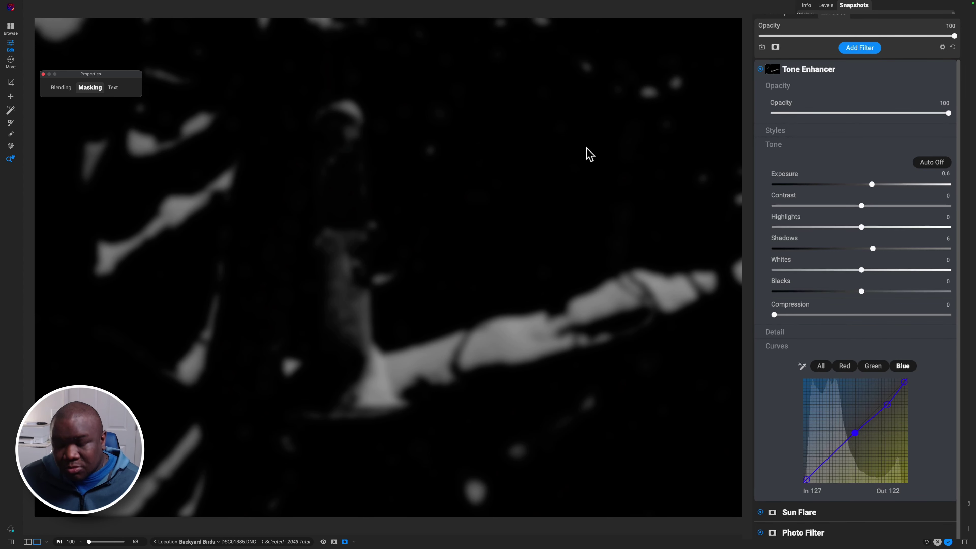
key("o")
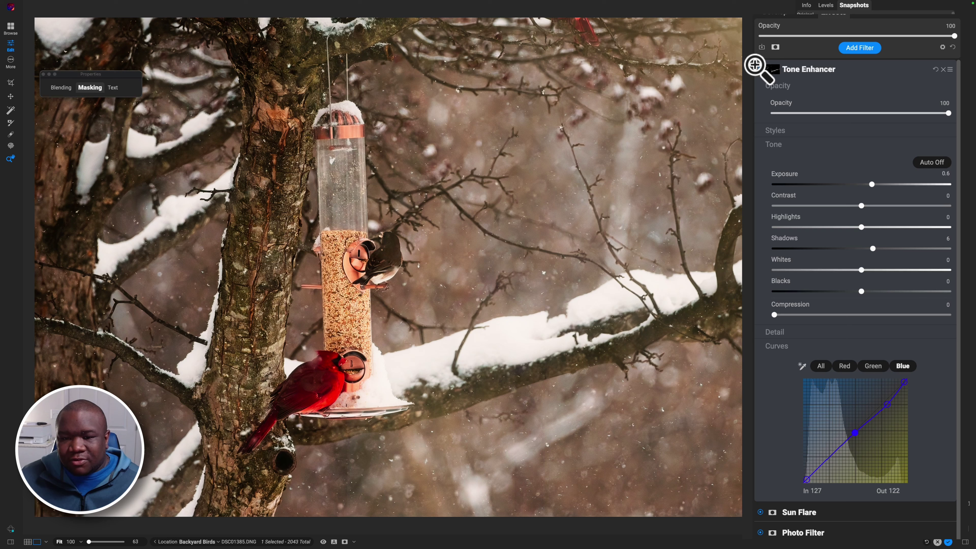
- Toggle the Tone Enhancer off and on to compare its effect, and collapse its settings
left_click(759, 68)
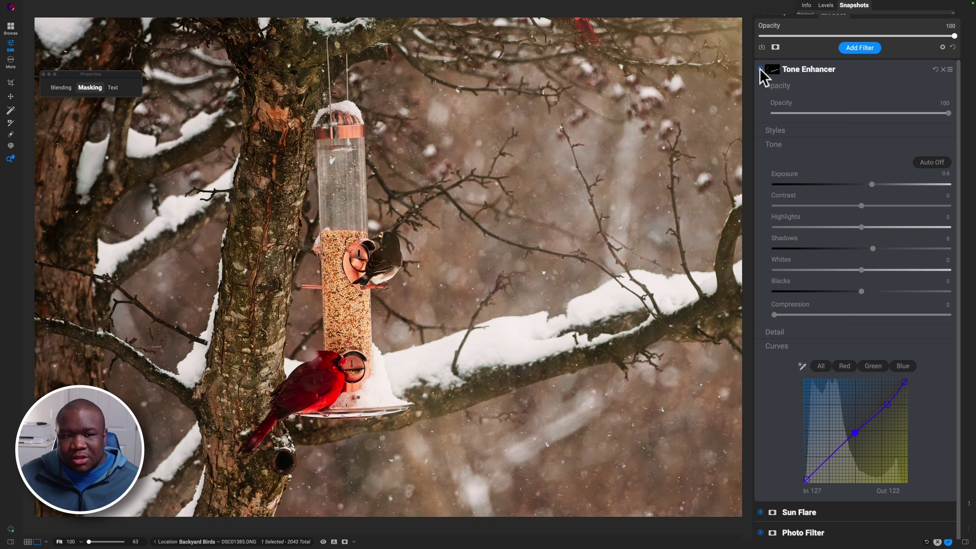
left_click(760, 69)
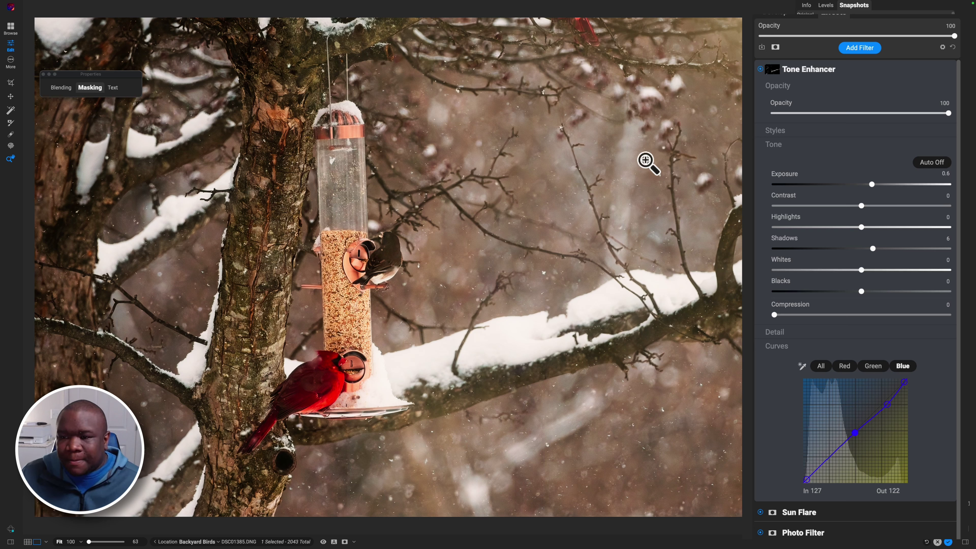
left_click(829, 75)
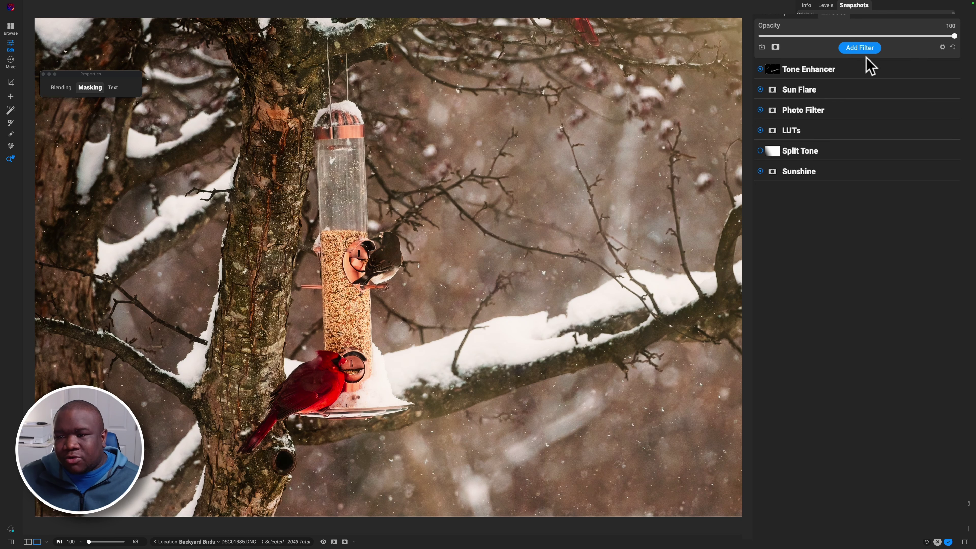
- Add a Film Grain filter and set its film type to Kodak BW400CN 400
left_click(861, 50)
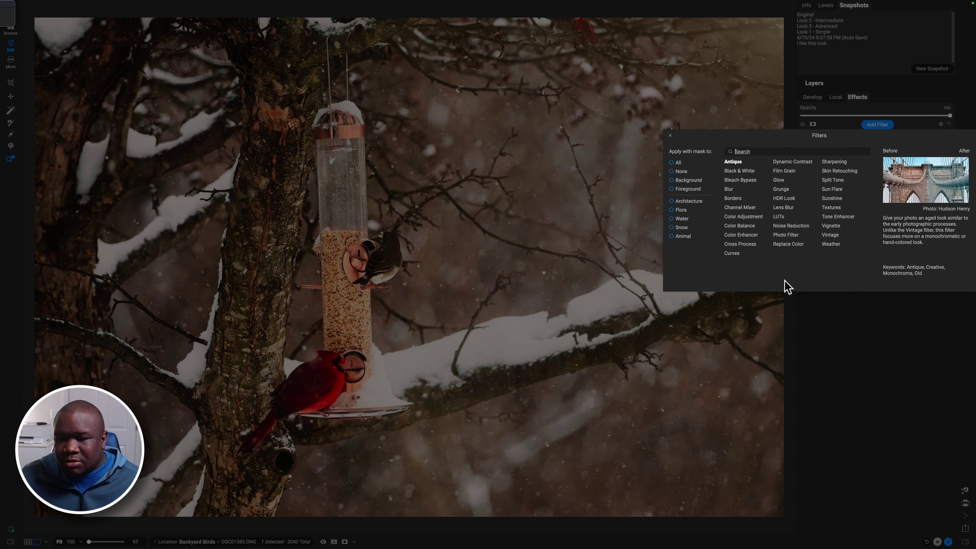
left_click(792, 171)
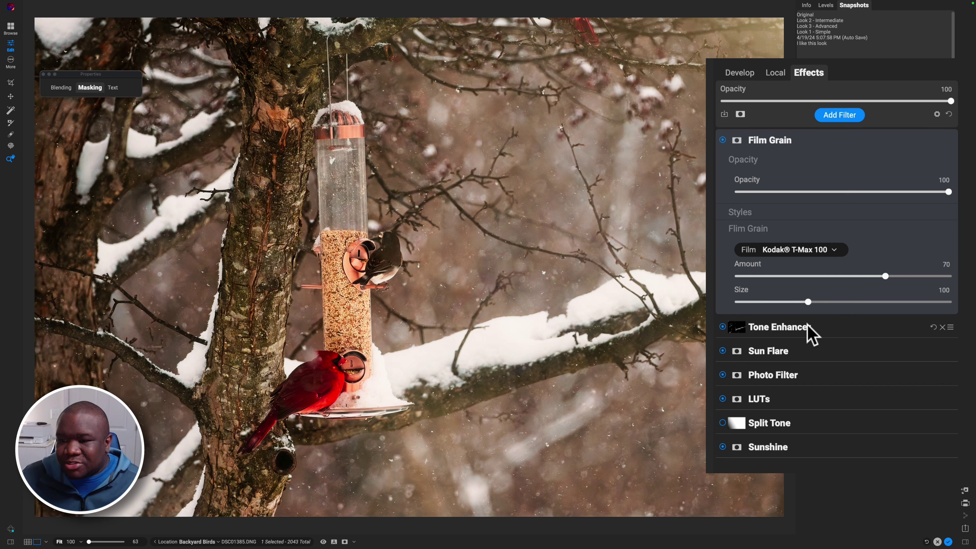
left_click(835, 254)
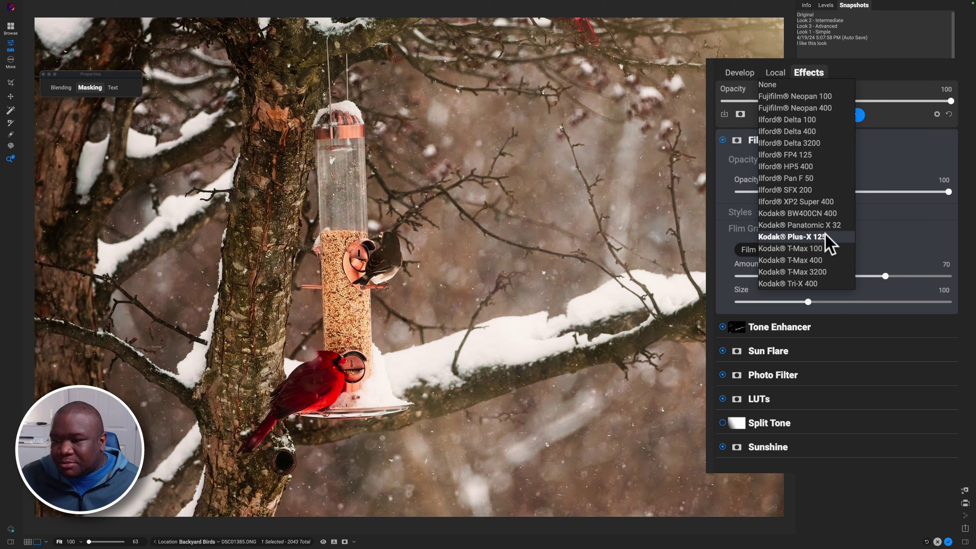
left_click(822, 214)
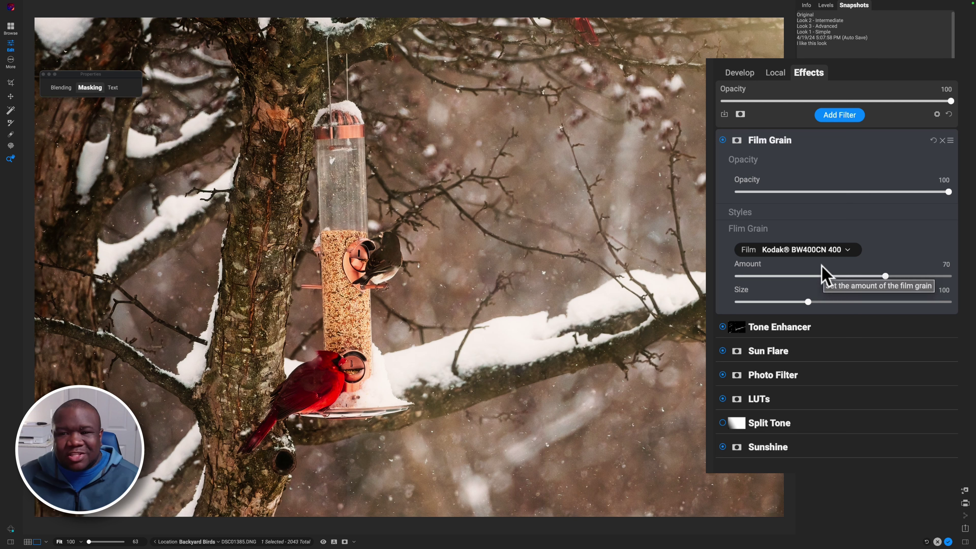
- Set the Film Grain's Size to 136 and its filter Opacity to 69
left_click(809, 302)
left_click_drag(809, 302, 851, 303)
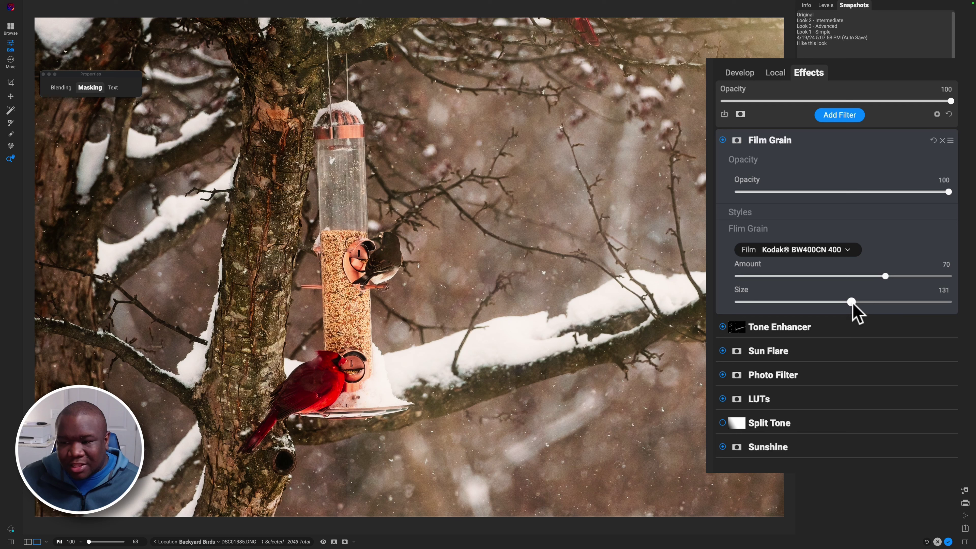
left_click_drag(852, 303, 858, 303)
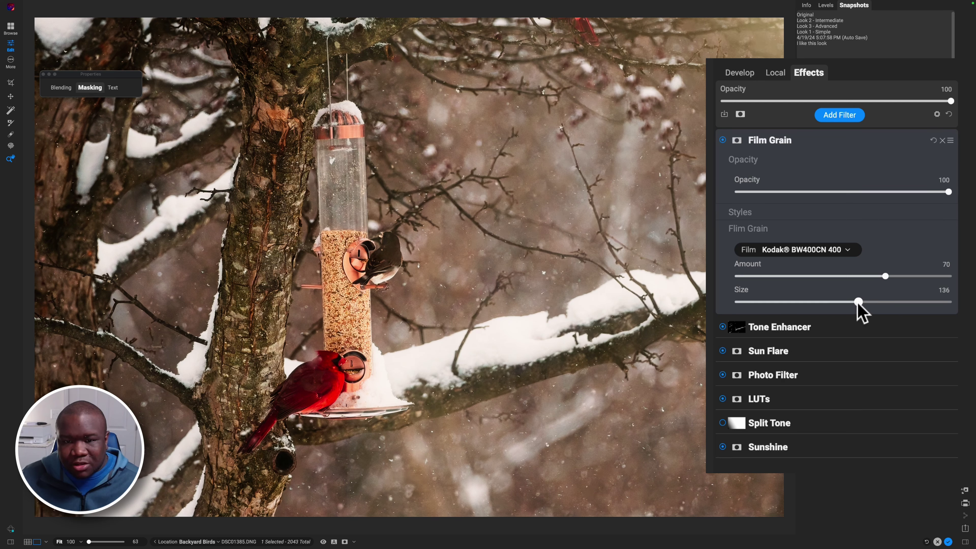
left_click_drag(948, 192, 883, 198)
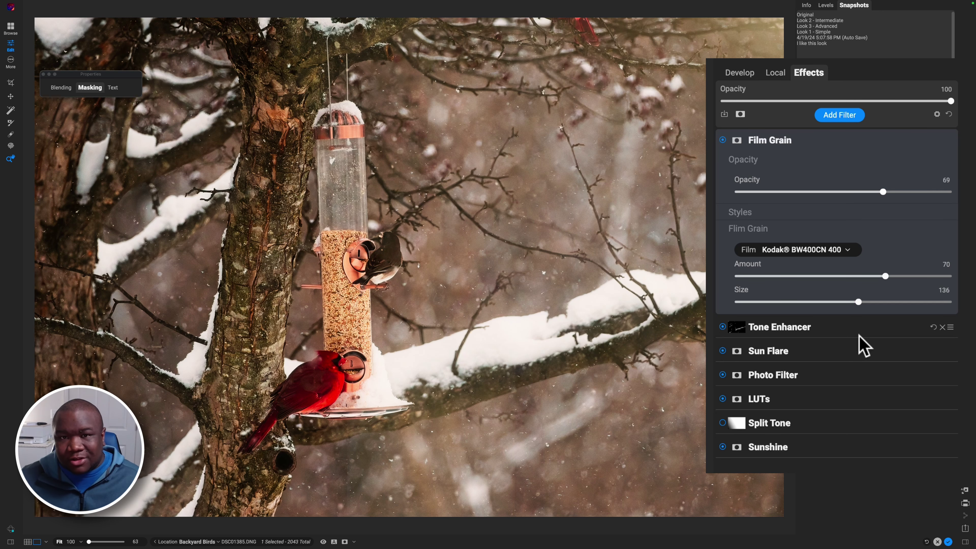
- Compare the full edit with the original photo, and collapse the Film Grain settings
key("super+p")
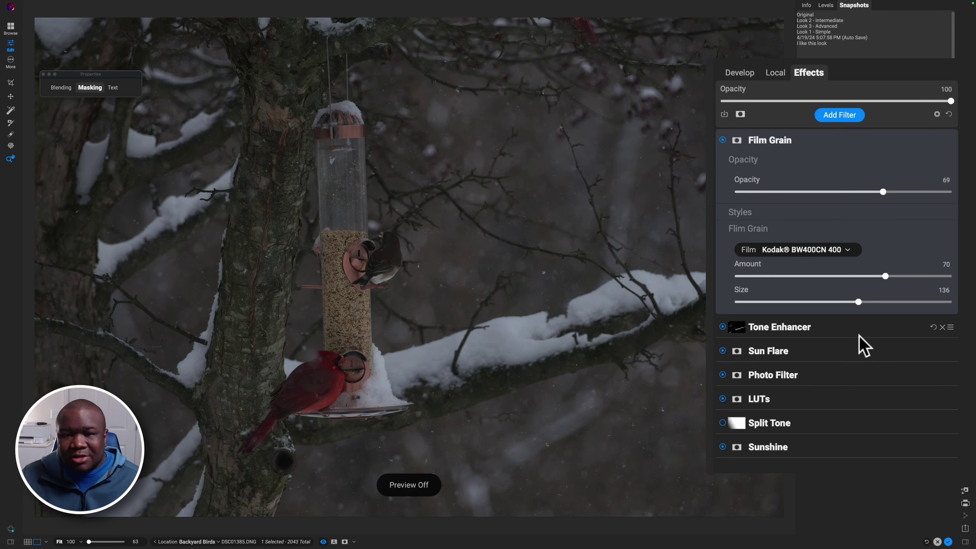
key("super+p")
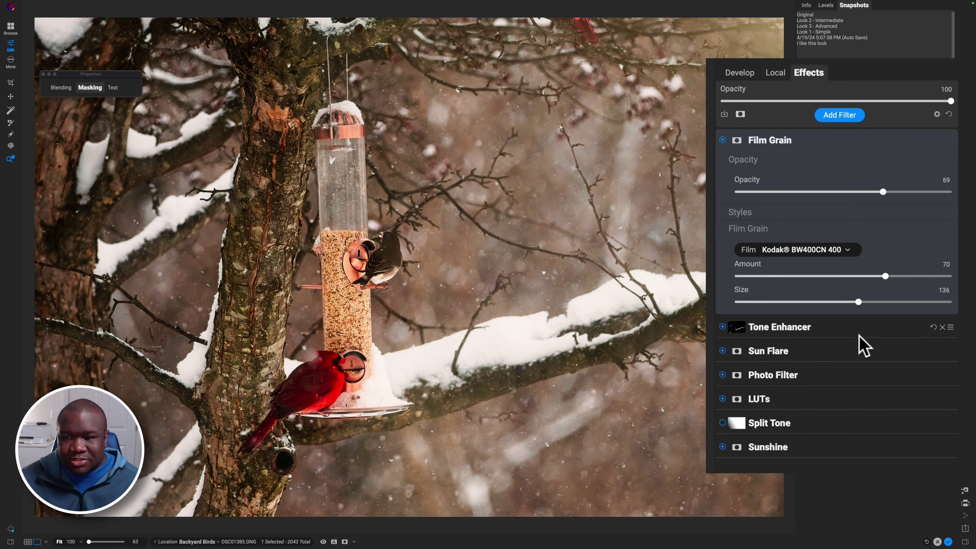
left_click(829, 142)
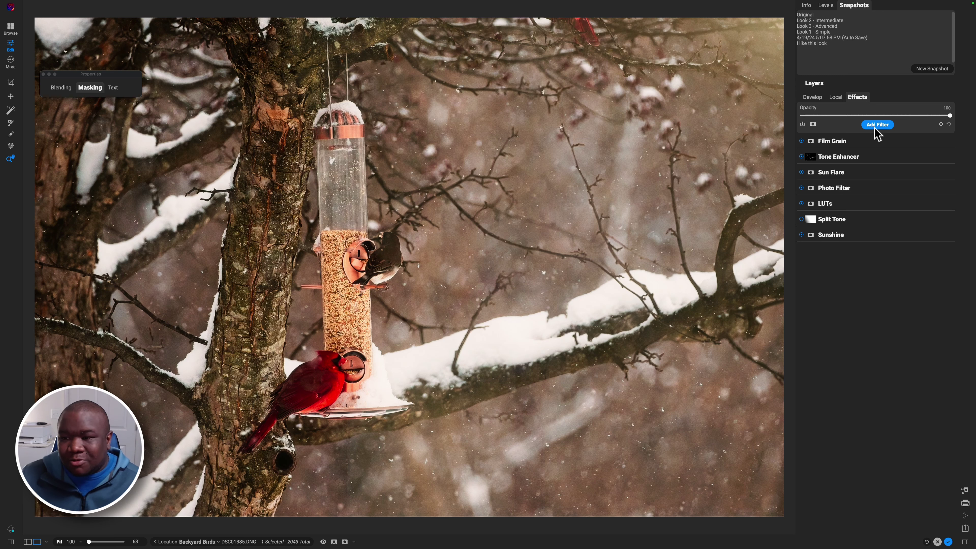
- Add a Borders filter with the Simple category's White Square border, try a Scale of -9, and set it to -2
left_click(875, 127)
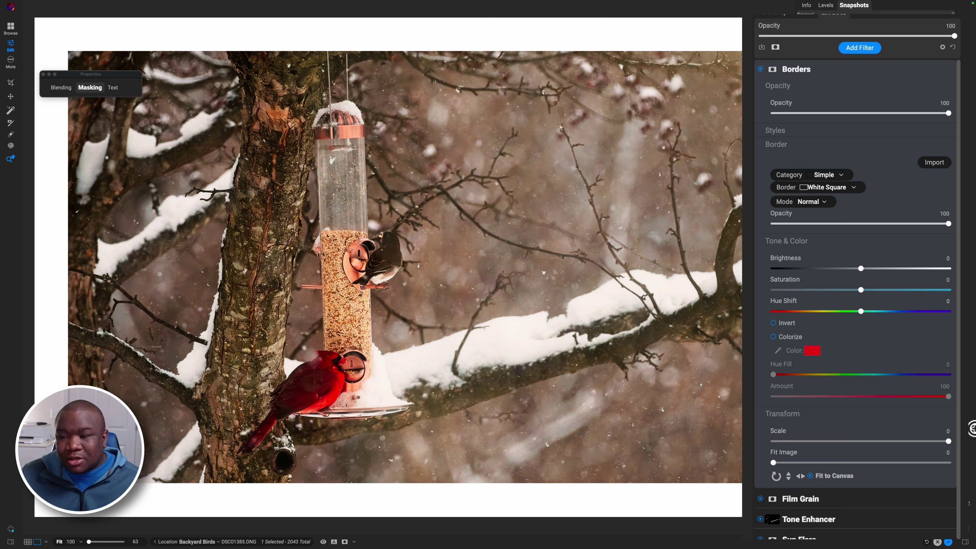
left_click_drag(943, 443, 870, 443)
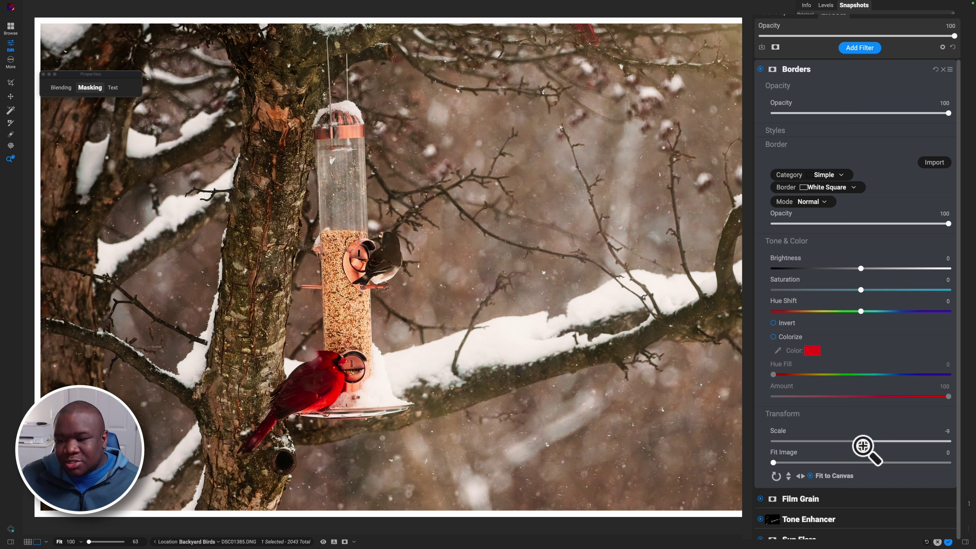
left_click_drag(871, 443, 927, 445)
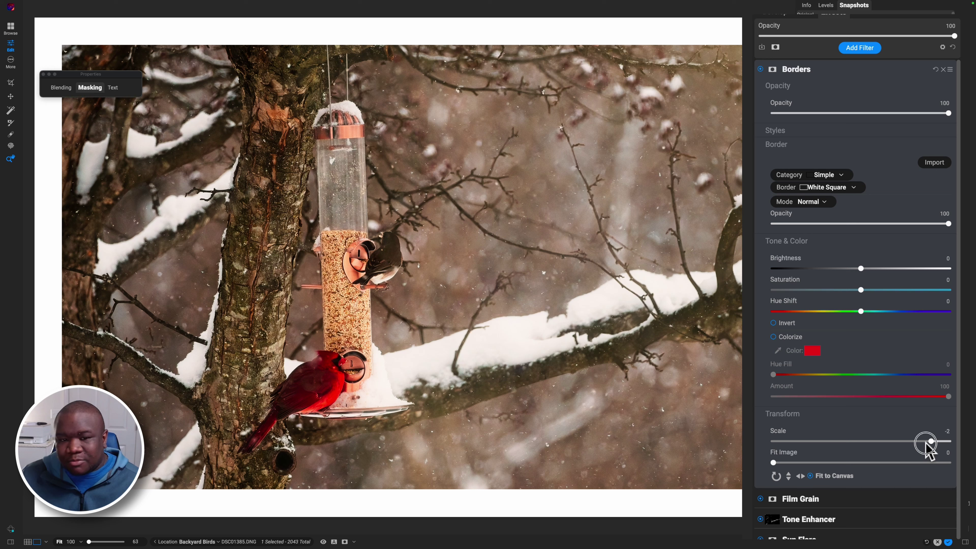